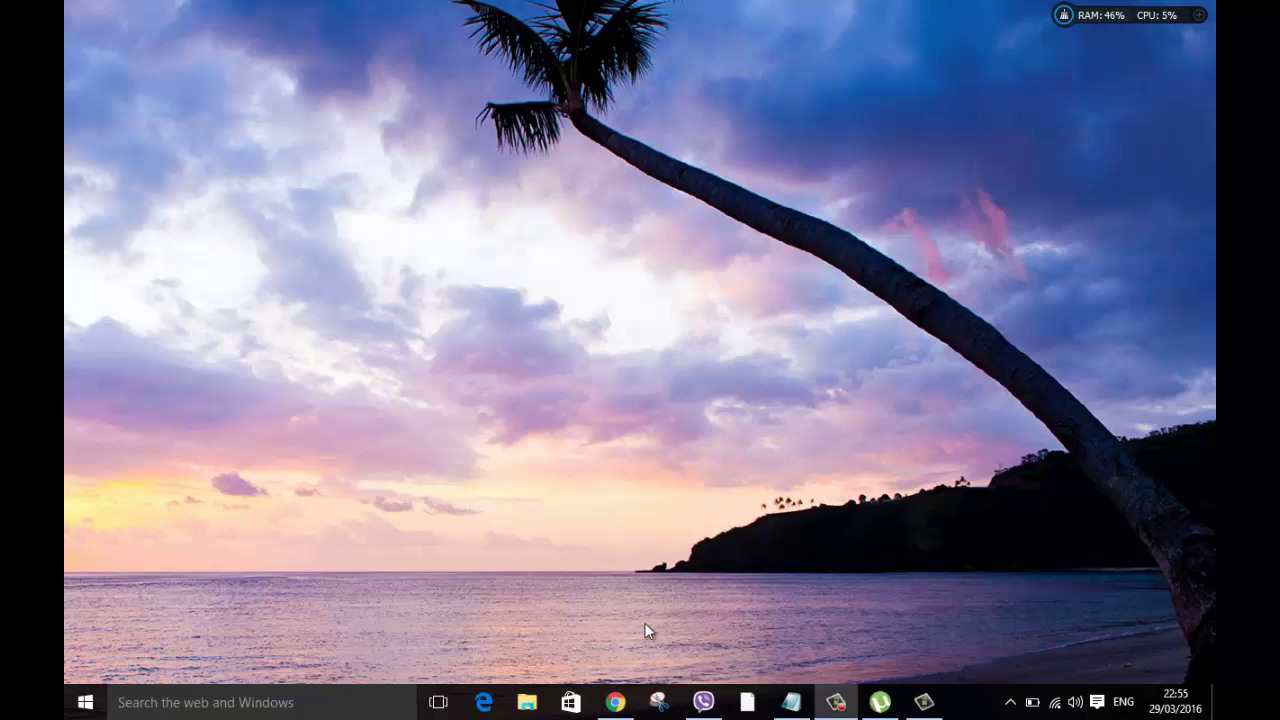
# Search Google for 'mega' and highlight the 50 GB free storage claim in the results
pyautogui.click(615, 702)
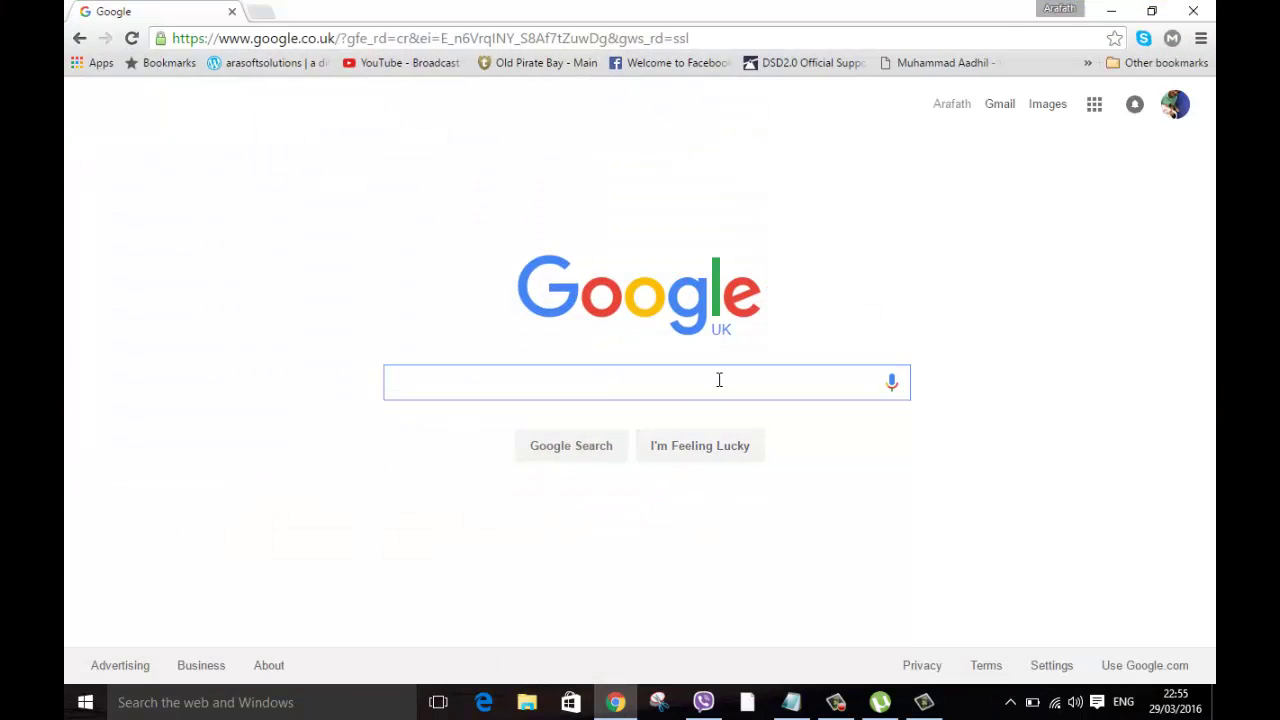
pyautogui.write('mega')
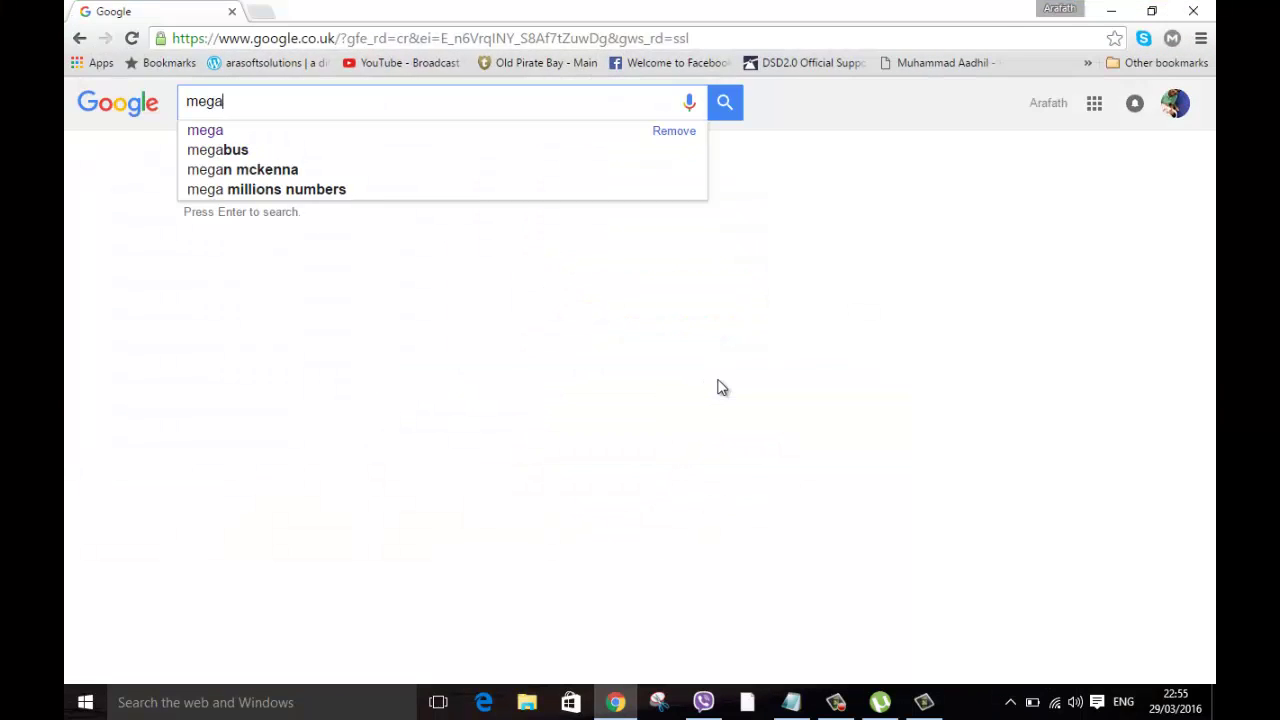
pyautogui.press('Return')
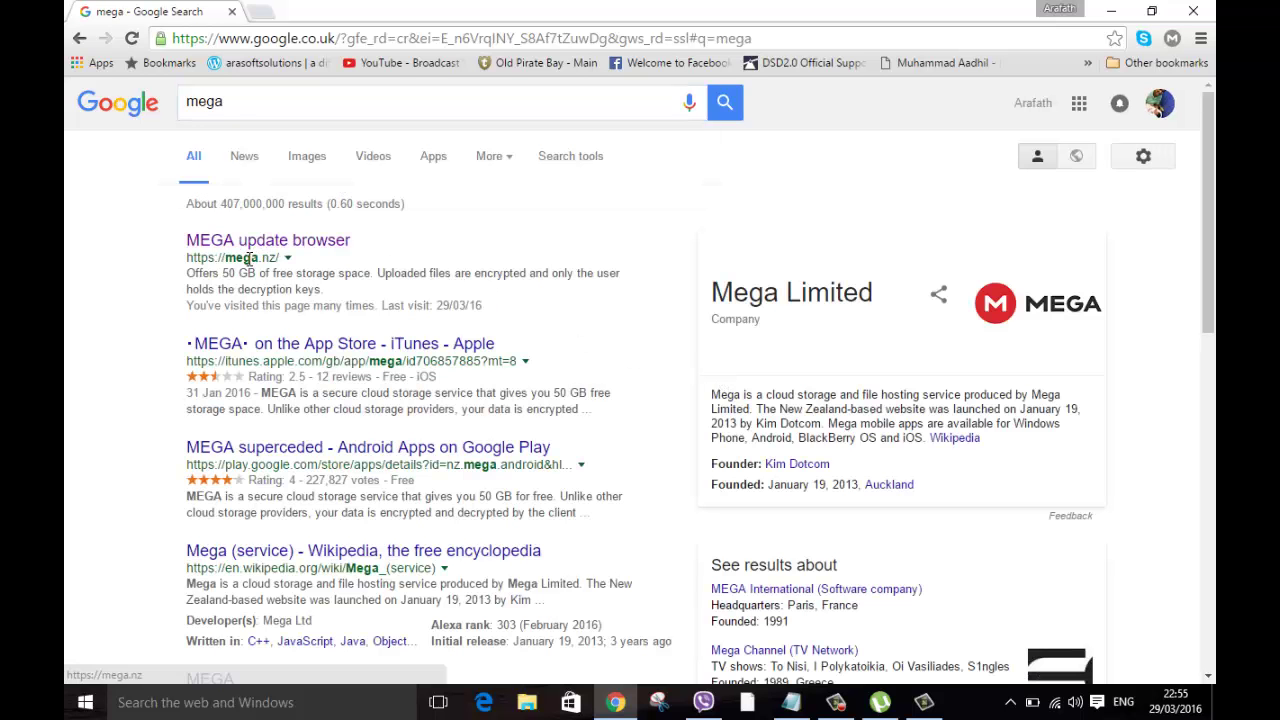
pyautogui.moveTo(210, 272); pyautogui.dragTo(366, 277)
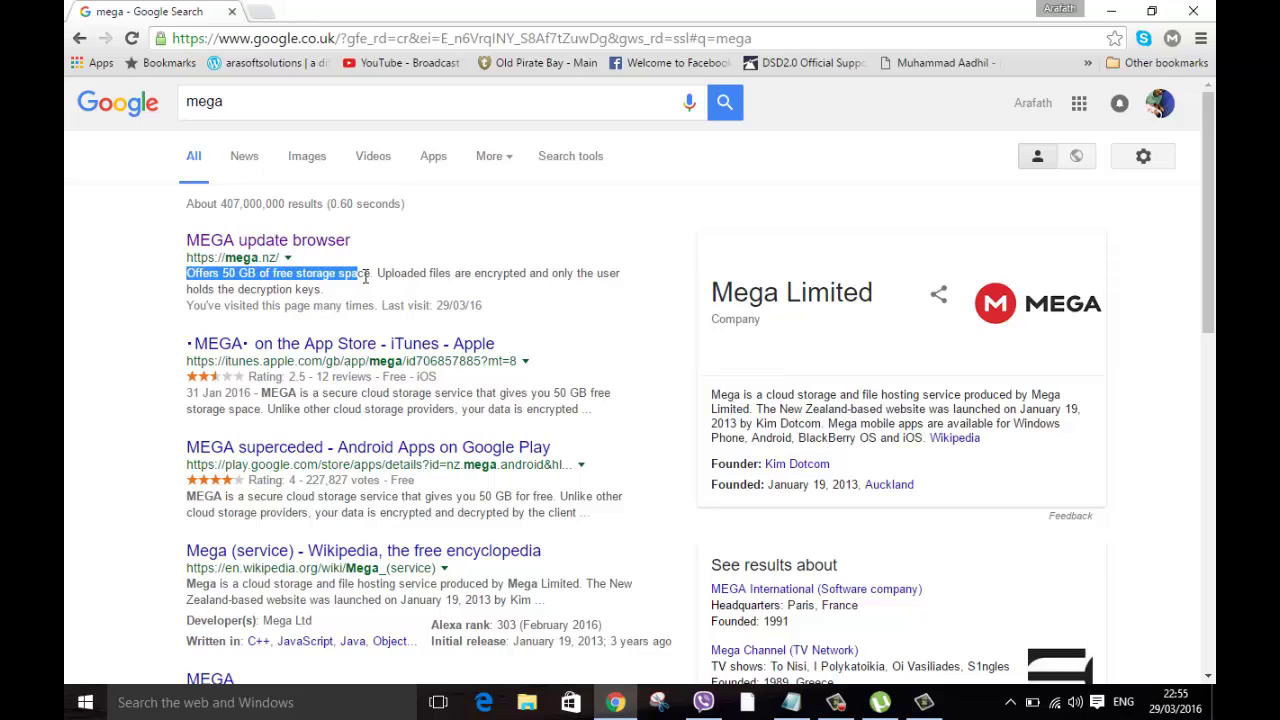
# Open mega.nz, go through the free sign-up form, agree to the Terms of Service, and bring up Login
pyautogui.click(262, 245)
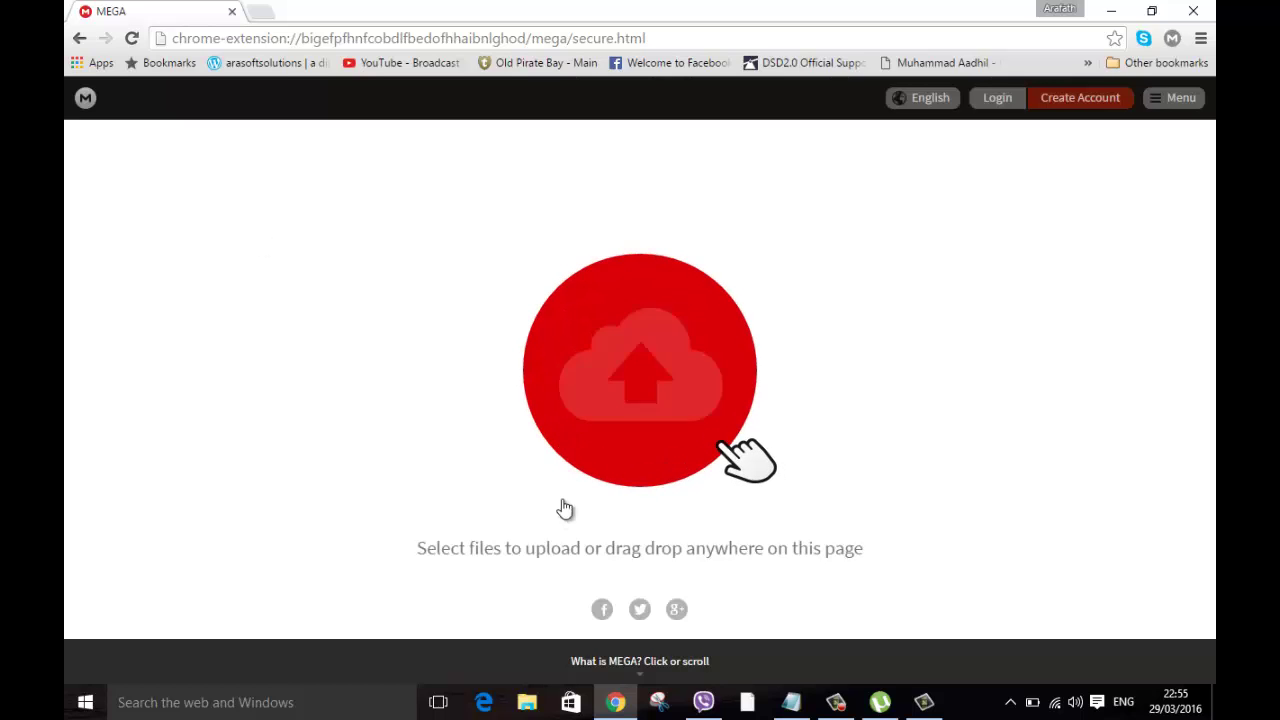
pyautogui.click(1081, 104)
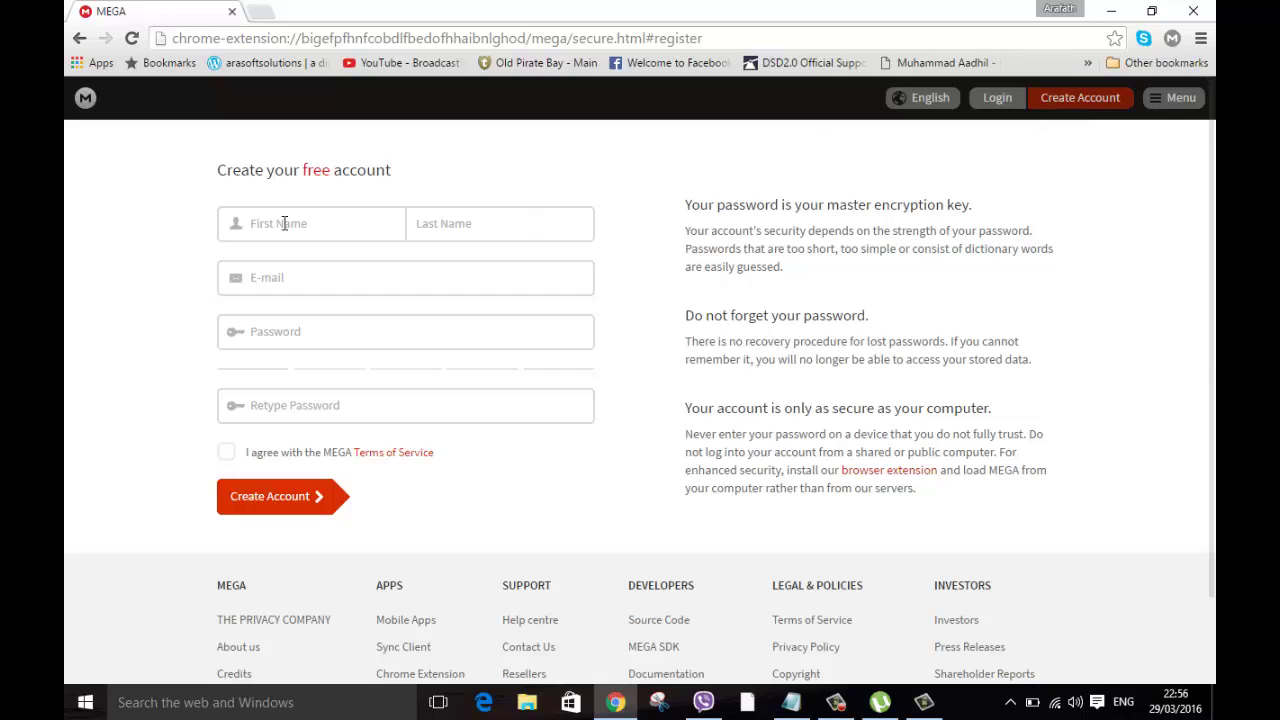
pyautogui.click(275, 281)
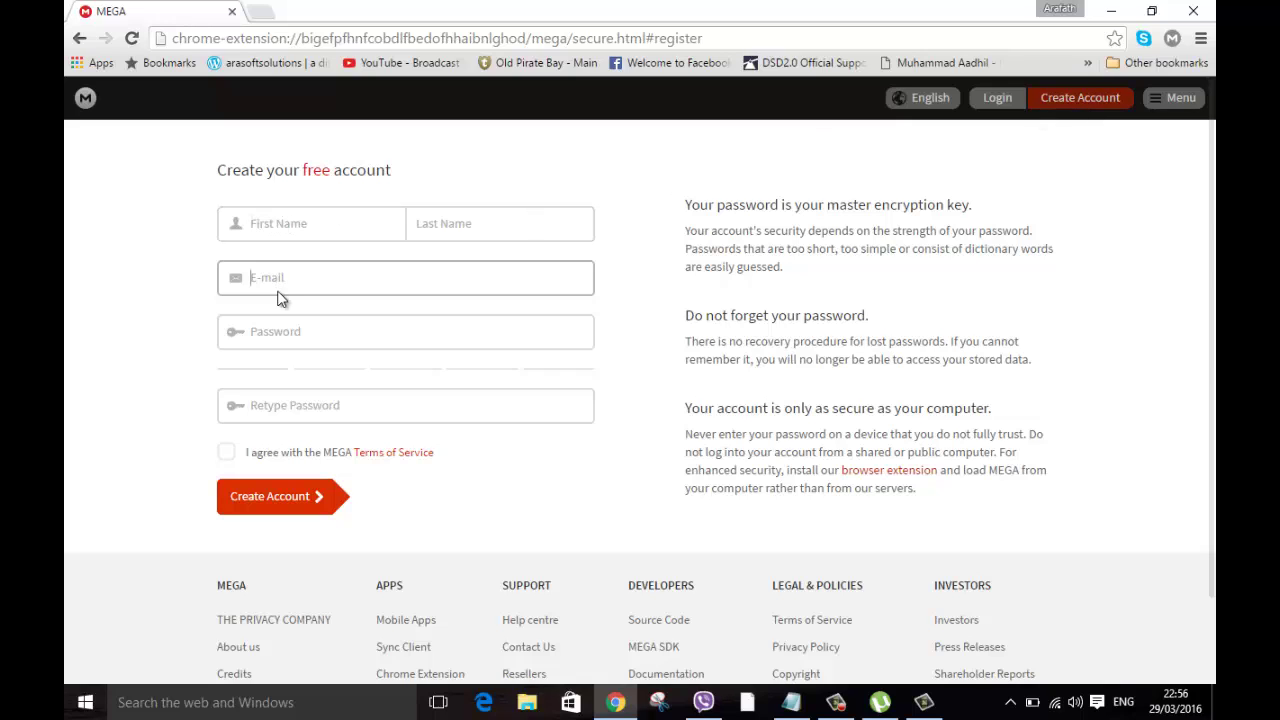
pyautogui.click(289, 331)
pyautogui.click(272, 418)
pyautogui.click(226, 455)
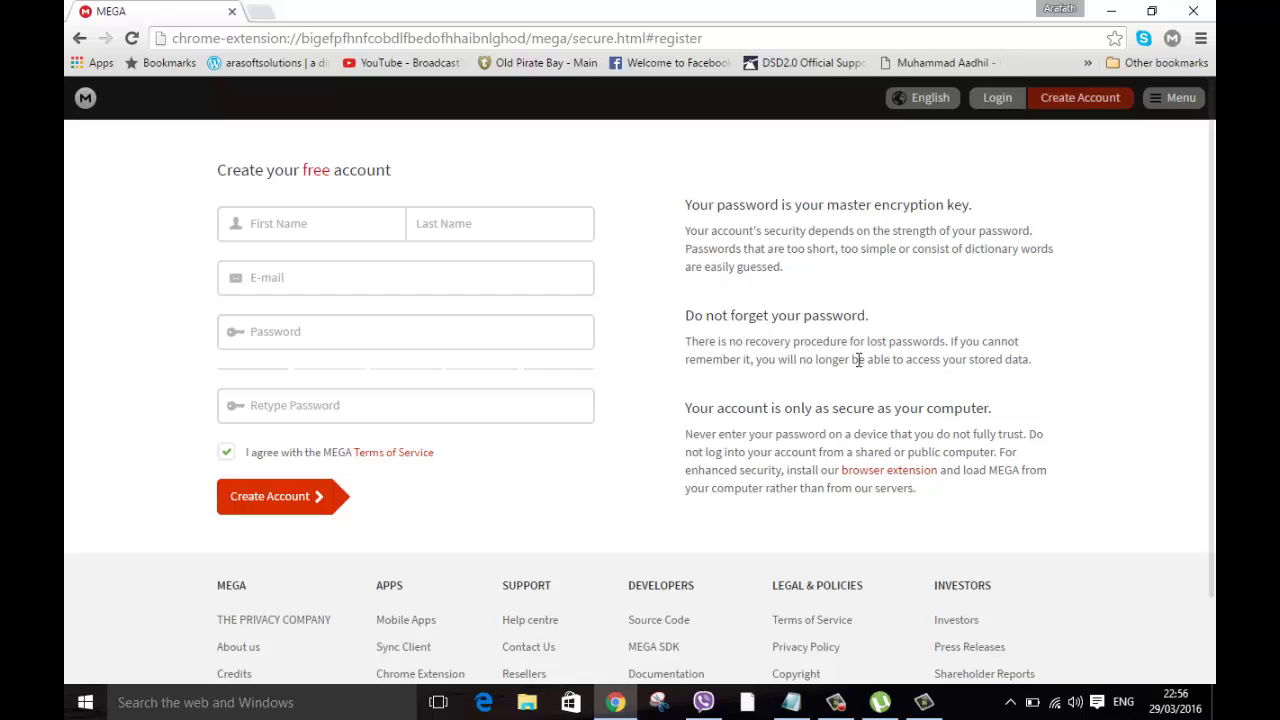
pyautogui.click(1000, 102)
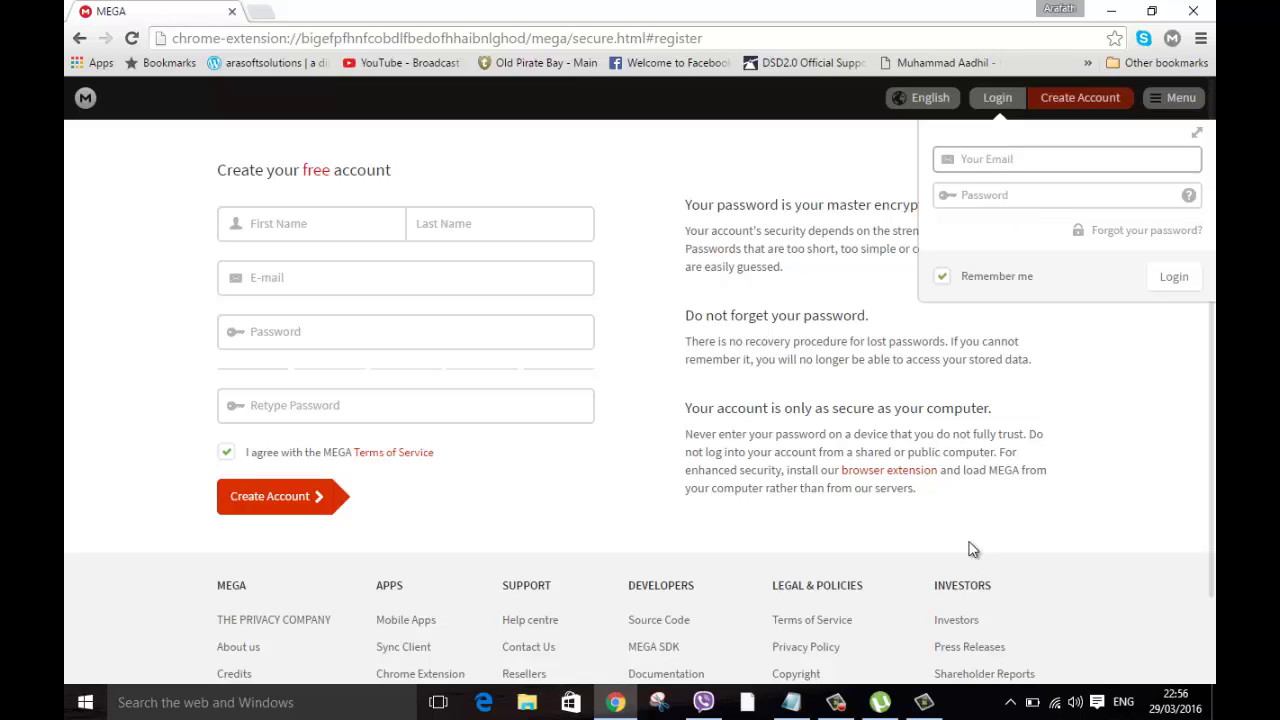
# Log in to MEGA, check Shared and Contacts, then return to the Cloud Drive folder list
pyautogui.moveTo(918, 710)
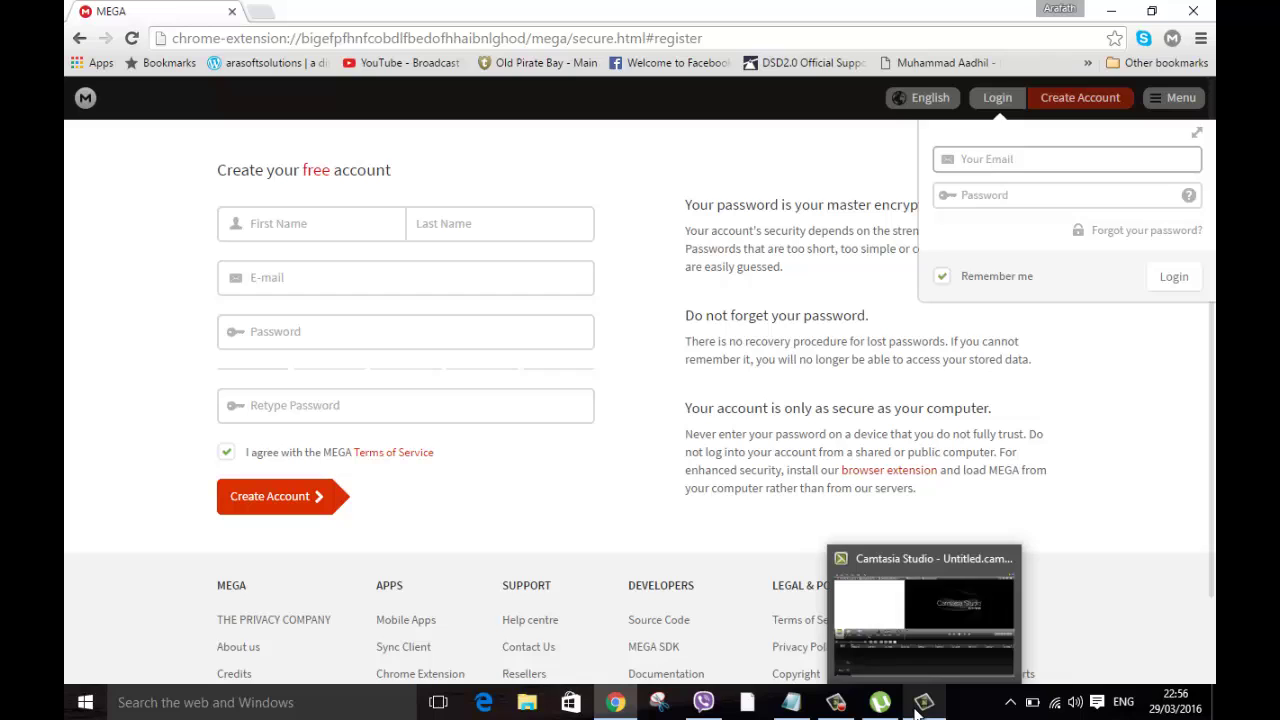
pyautogui.click(838, 706)
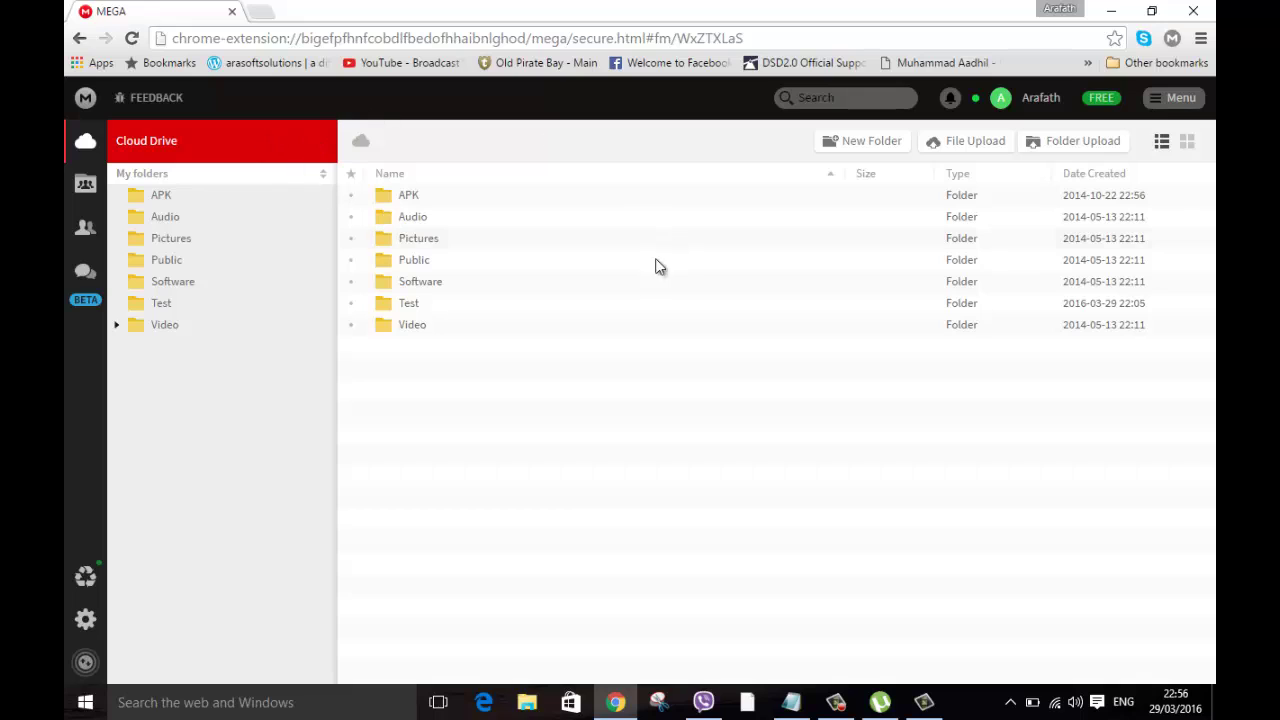
pyautogui.click(87, 185)
pyautogui.click(87, 229)
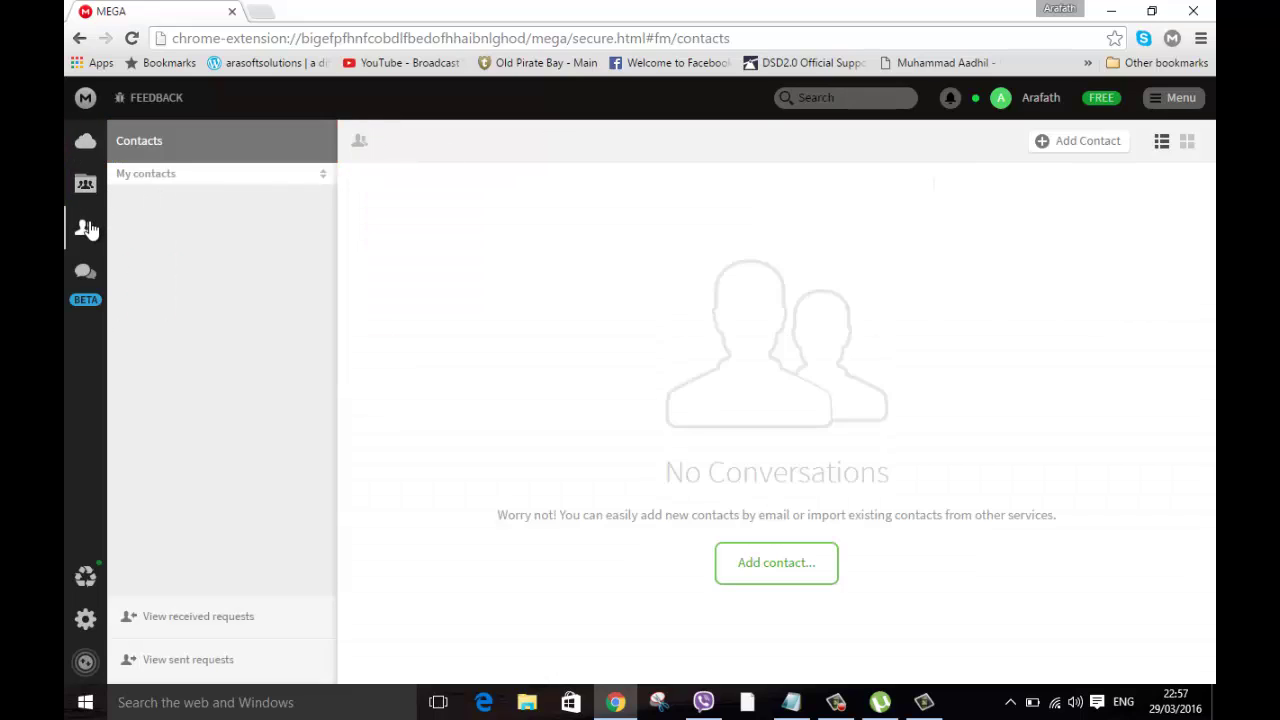
pyautogui.click(80, 148)
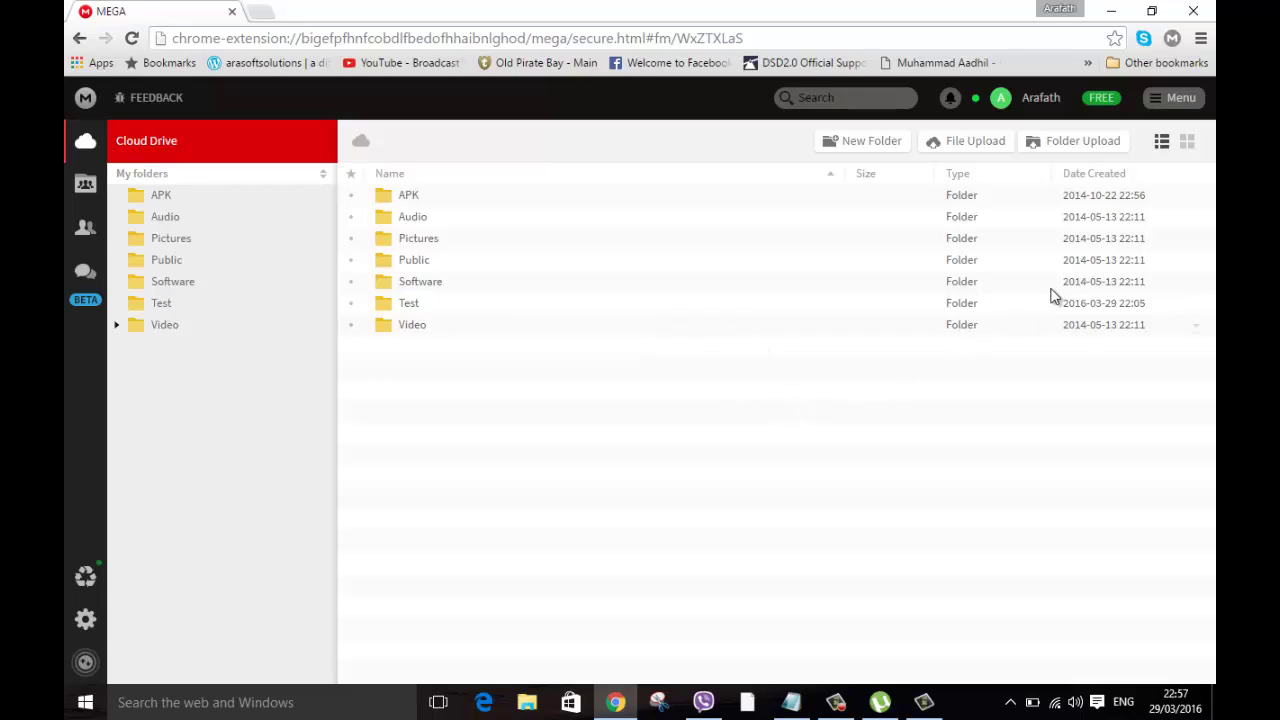
# Download the Windows MEGAsync installer from Menu > Apps > Sync Client
pyautogui.click(1182, 98)
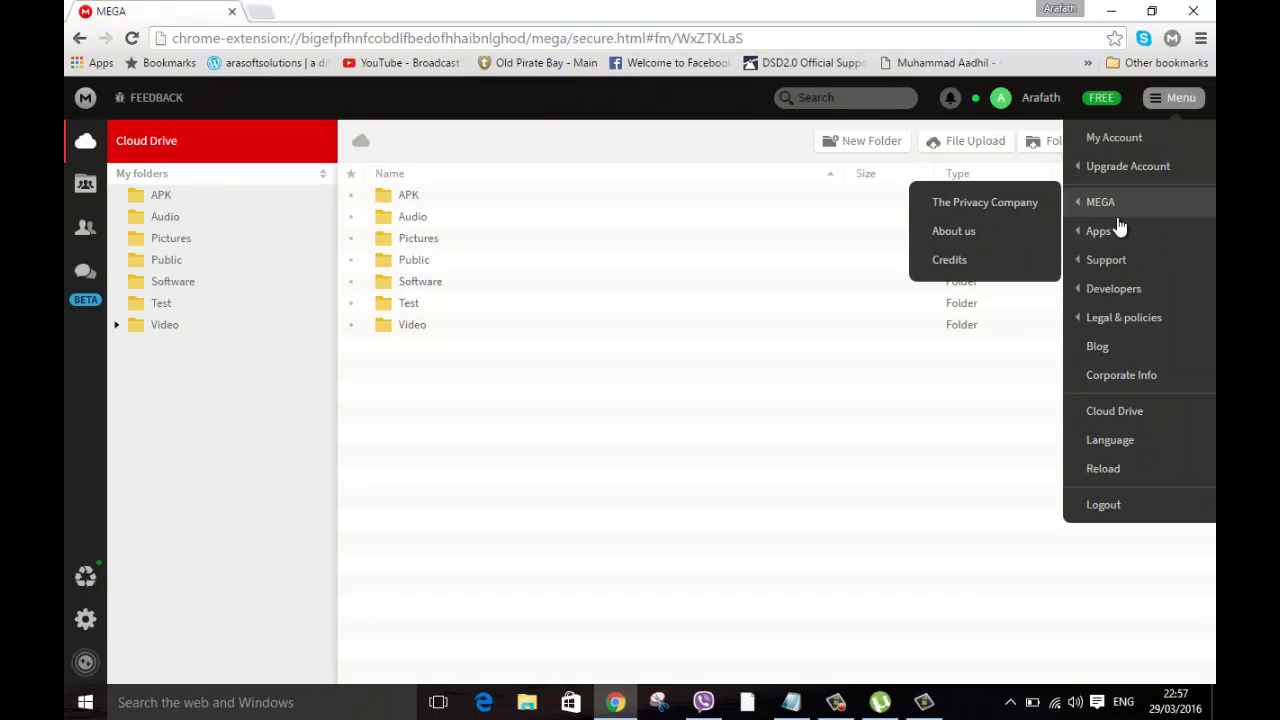
pyautogui.moveTo(1112, 233)
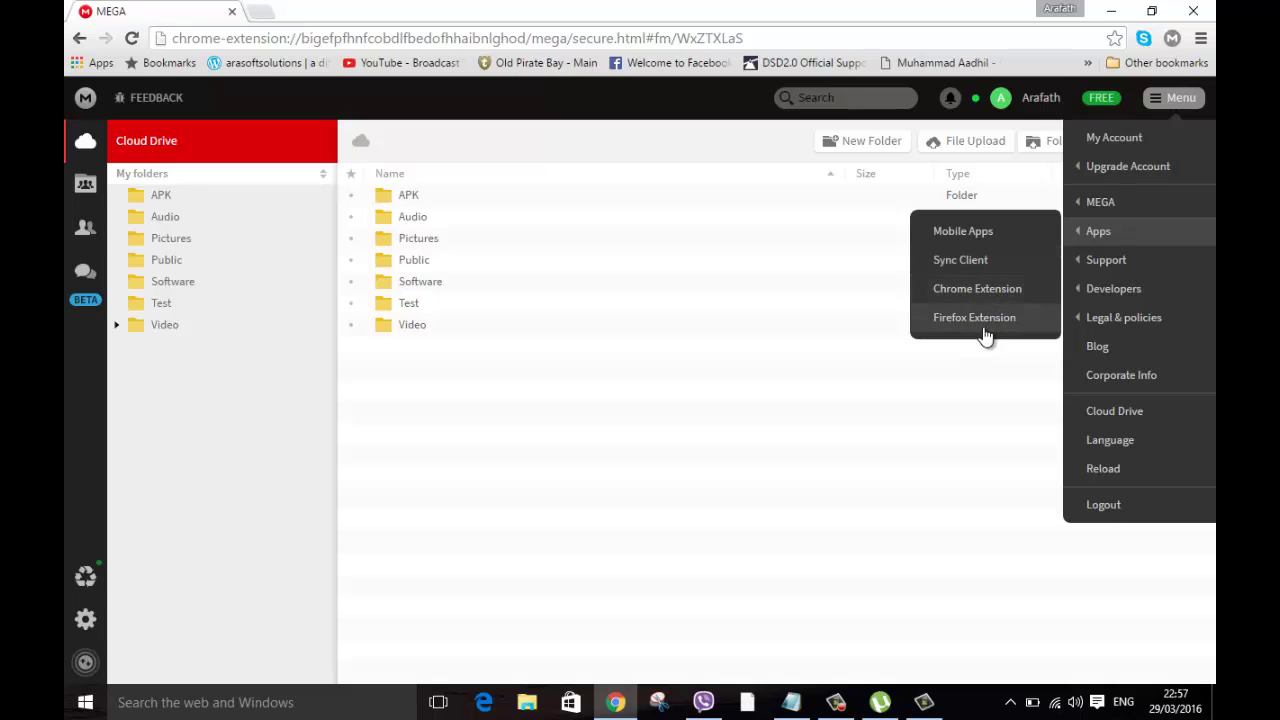
pyautogui.click(988, 260)
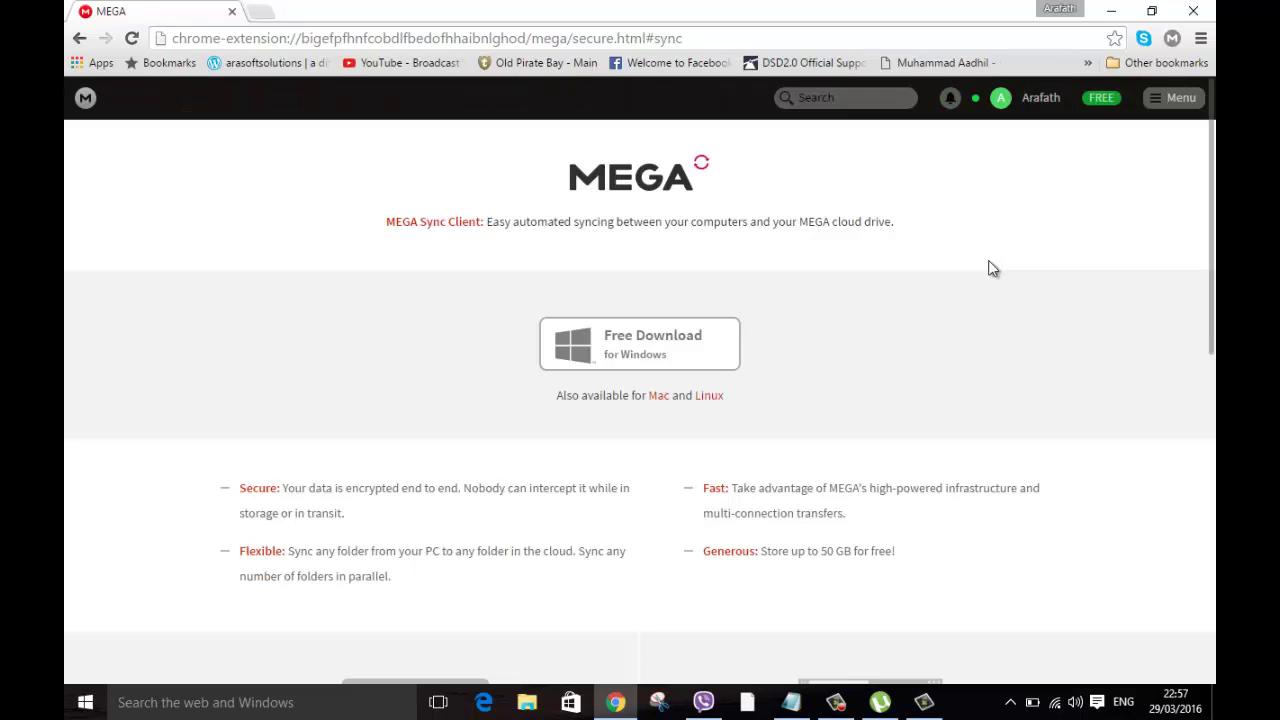
pyautogui.click(637, 355)
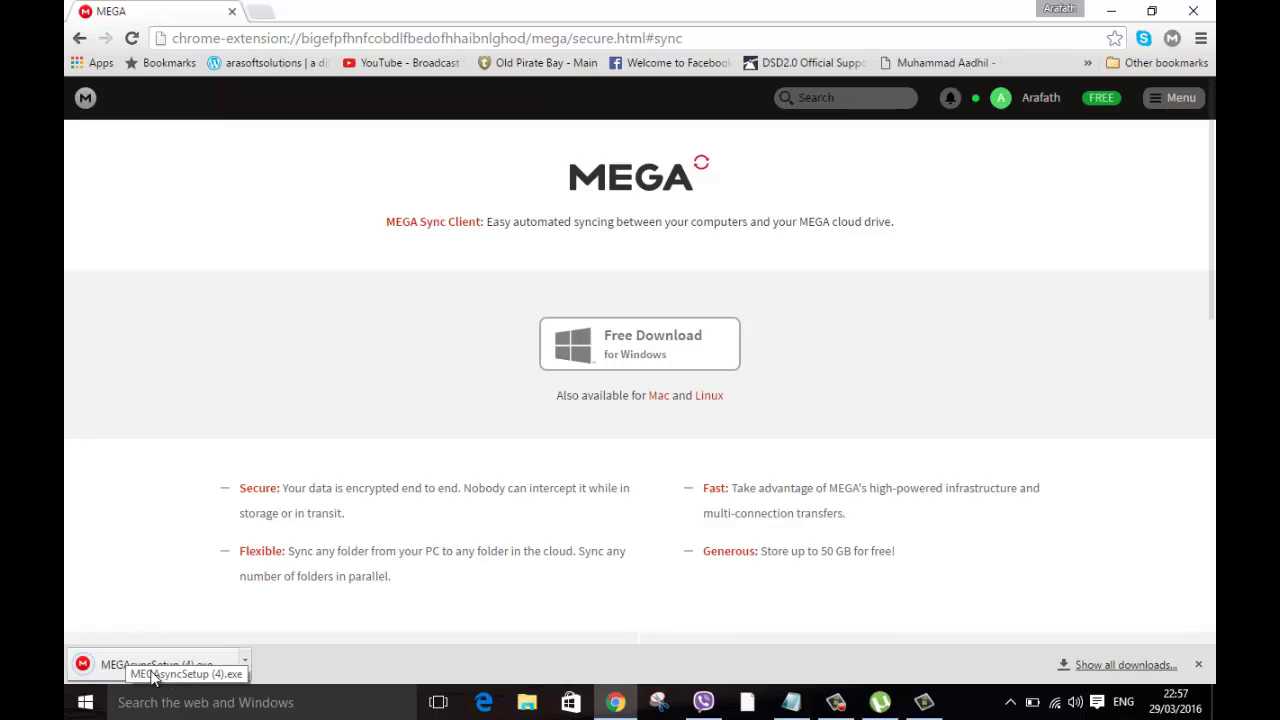
# Run MEGAsyncSetup.exe and install MEGAsync 2.8 in English for just this user
pyautogui.click(139, 671)
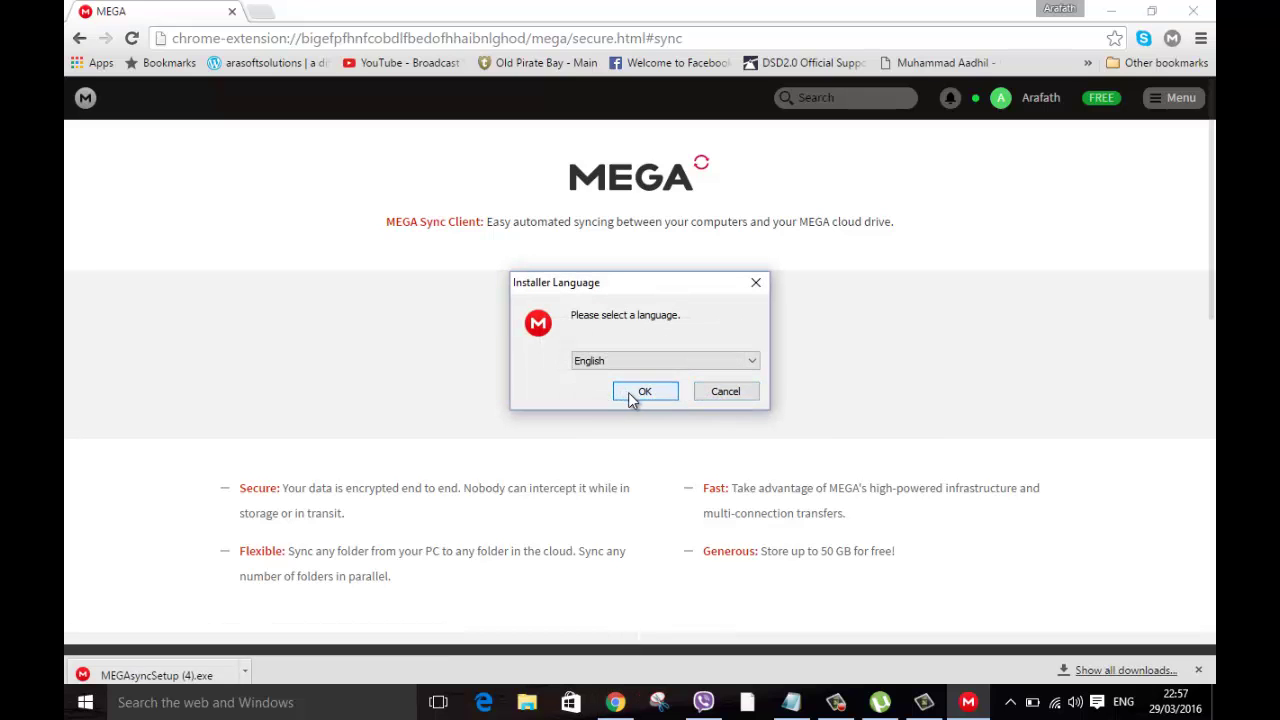
pyautogui.click(631, 393)
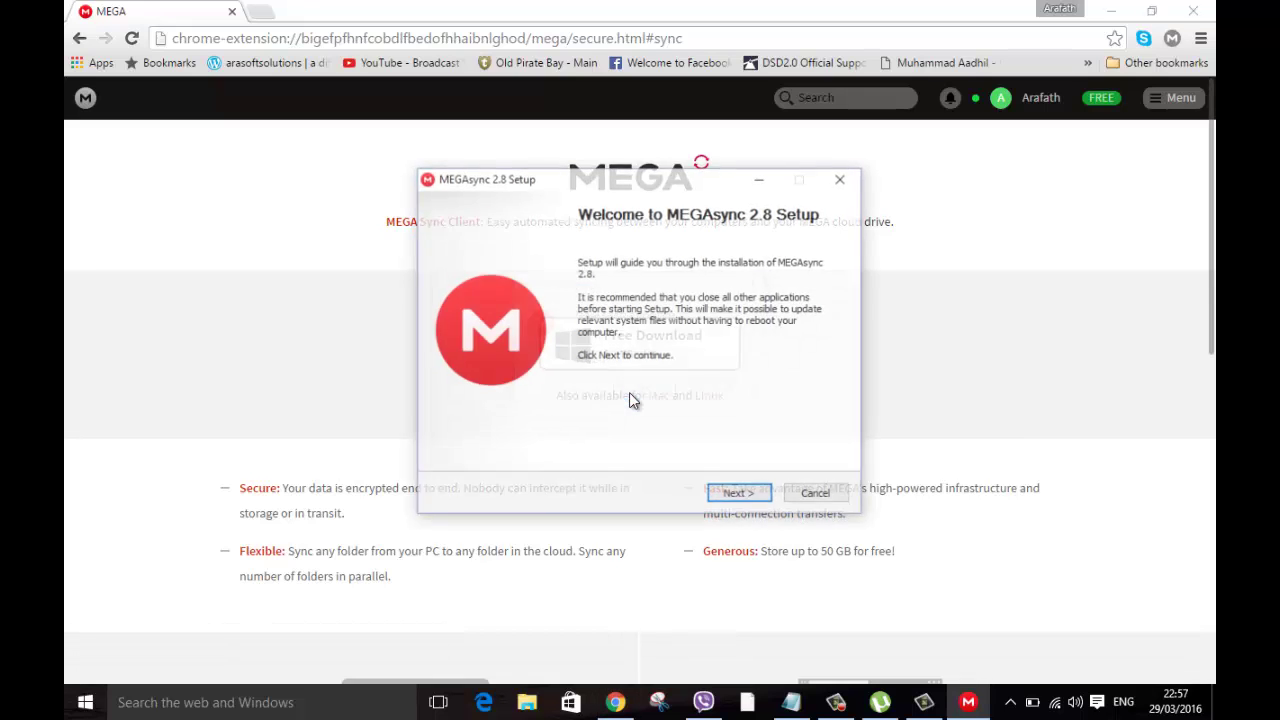
pyautogui.click(757, 506)
pyautogui.click(736, 498)
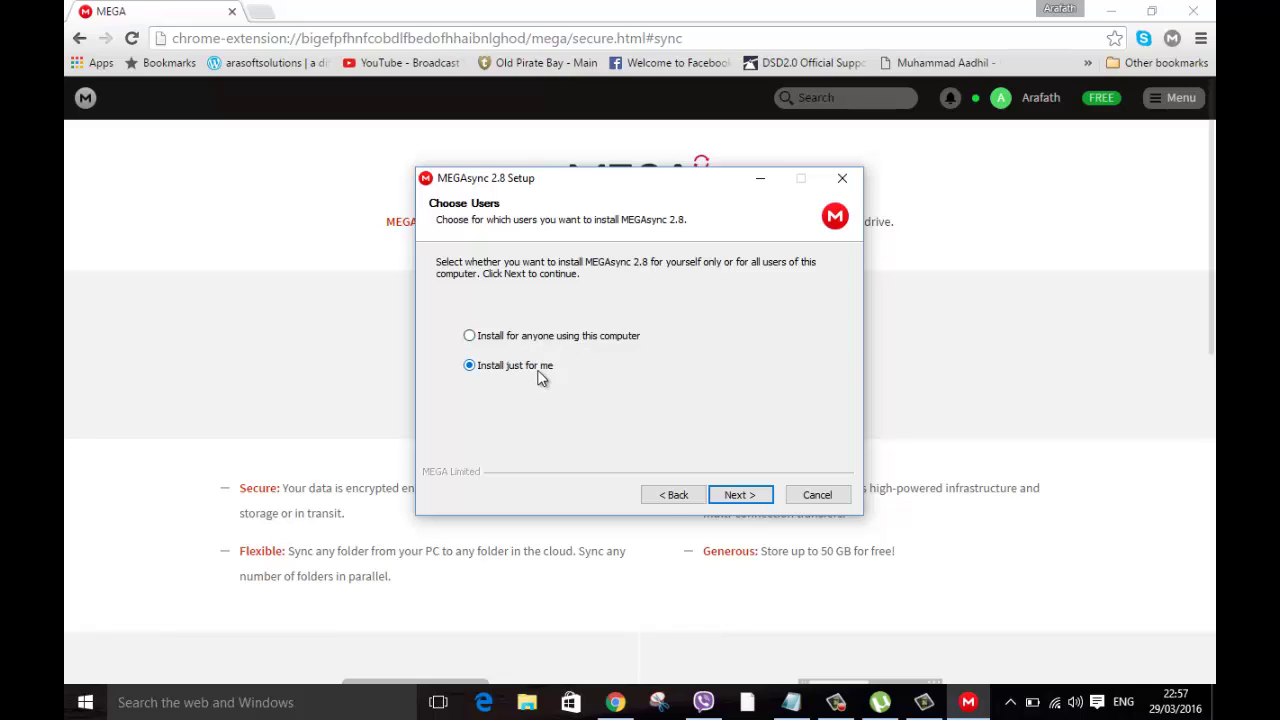
pyautogui.click(742, 496)
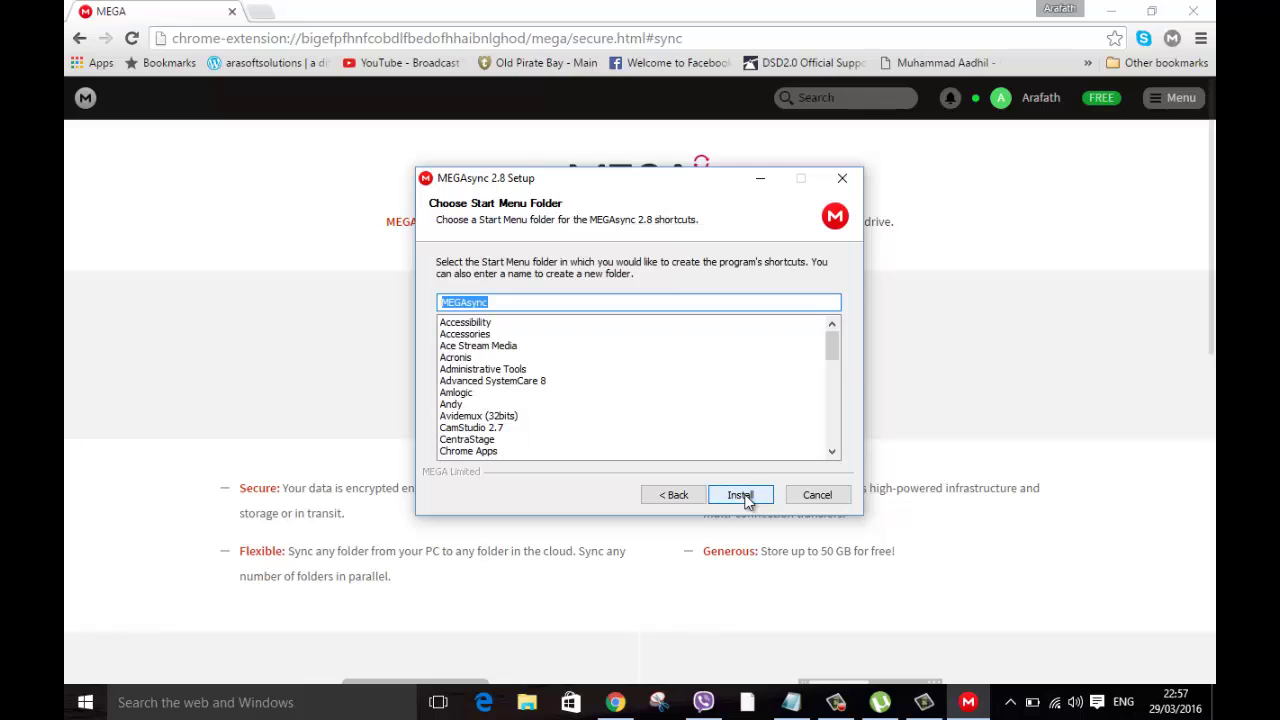
pyautogui.click(741, 496)
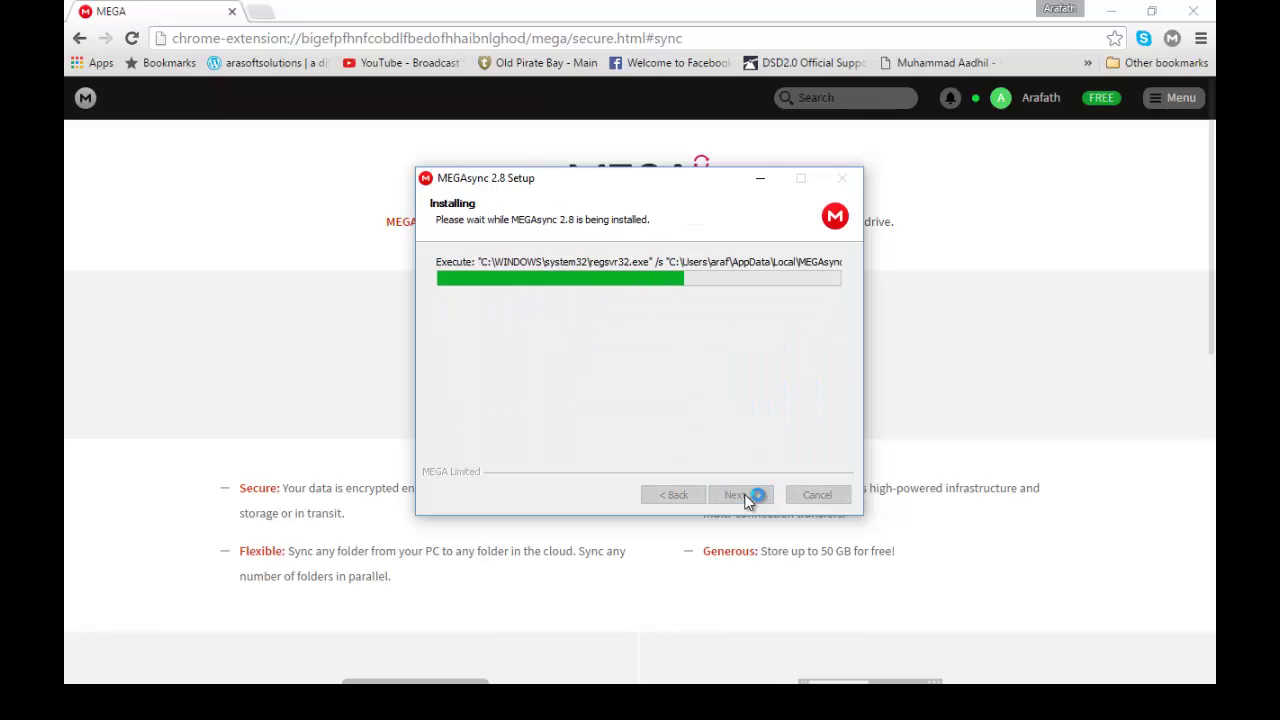
pyautogui.click(1113, 12)
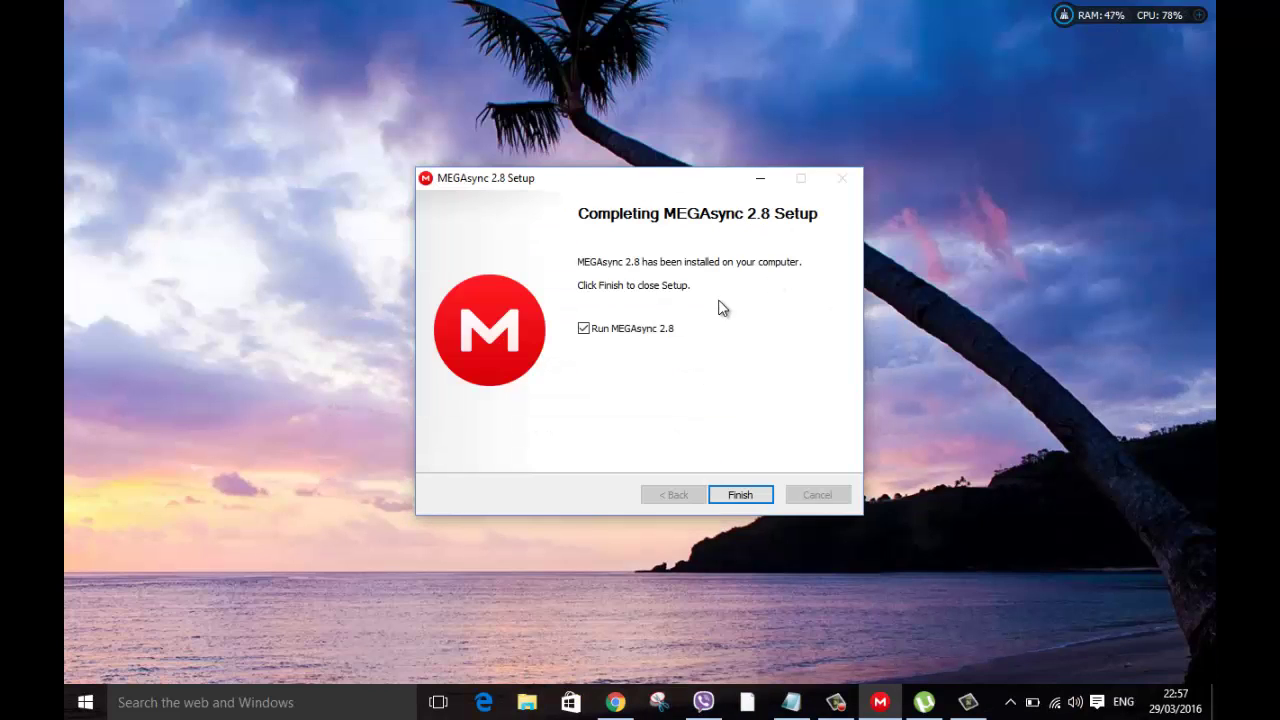
# Launch MEGAsync 2.8 and log in with the existing MEGA account's e-mail and password
pyautogui.click(739, 494)
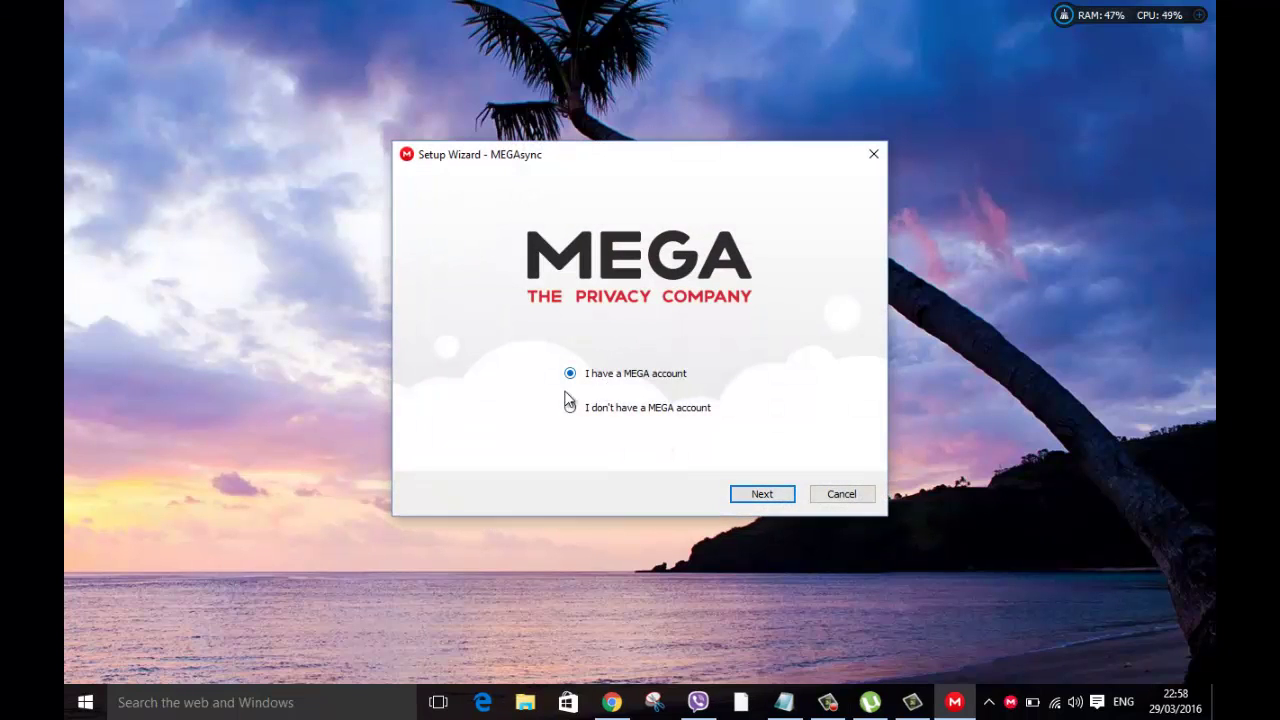
pyautogui.click(748, 497)
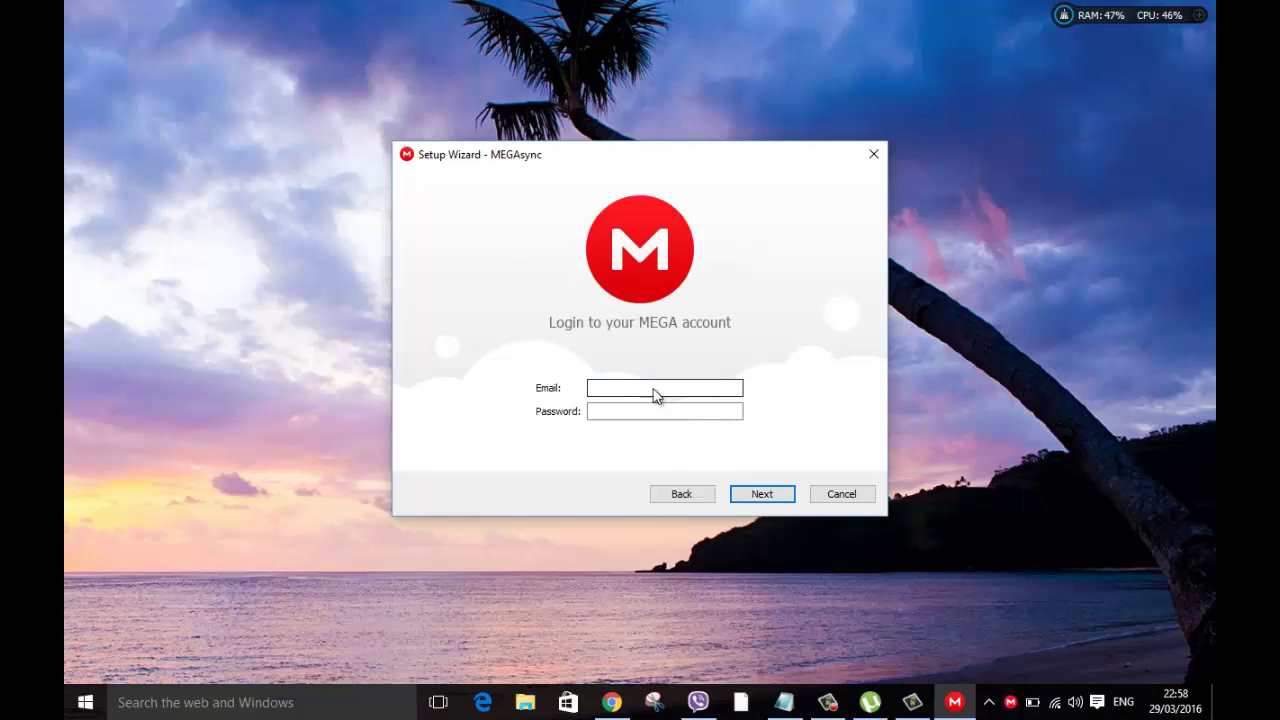
pyautogui.click(827, 702)
pyautogui.click(1114, 624)
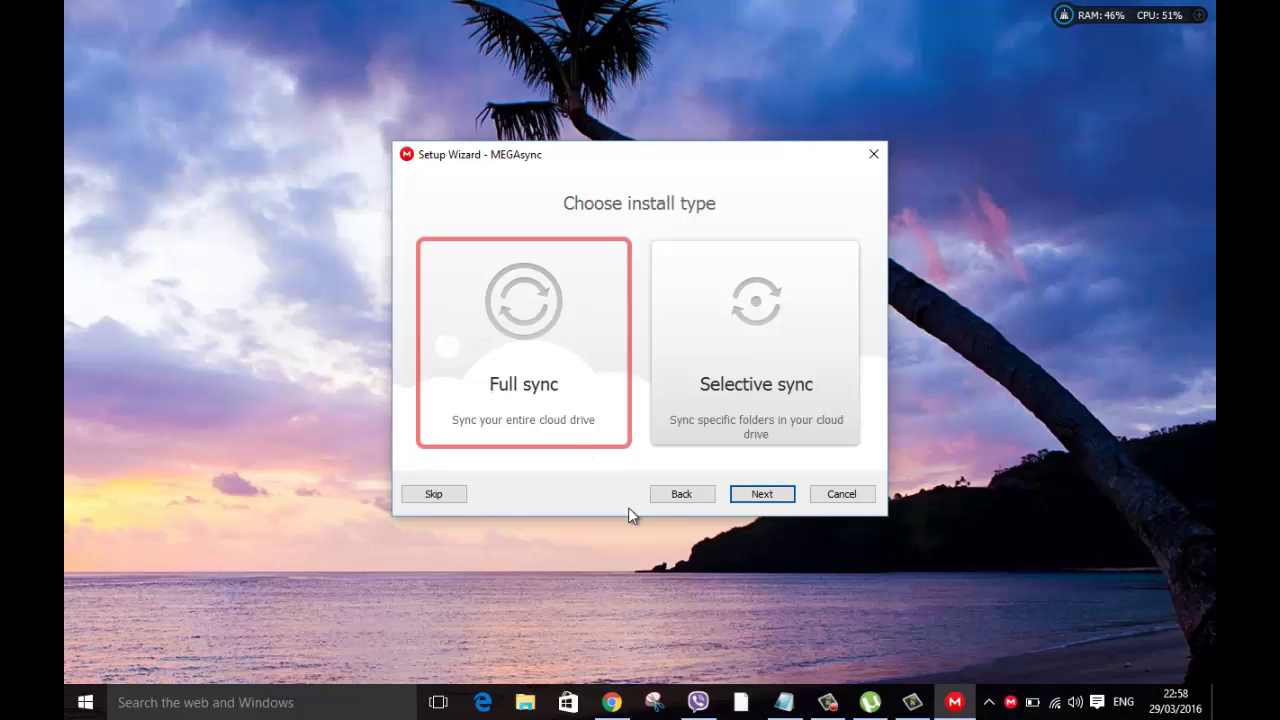
# Choose Full sync and browse for a different local folder, opening Local Disk (C:)
pyautogui.click(757, 495)
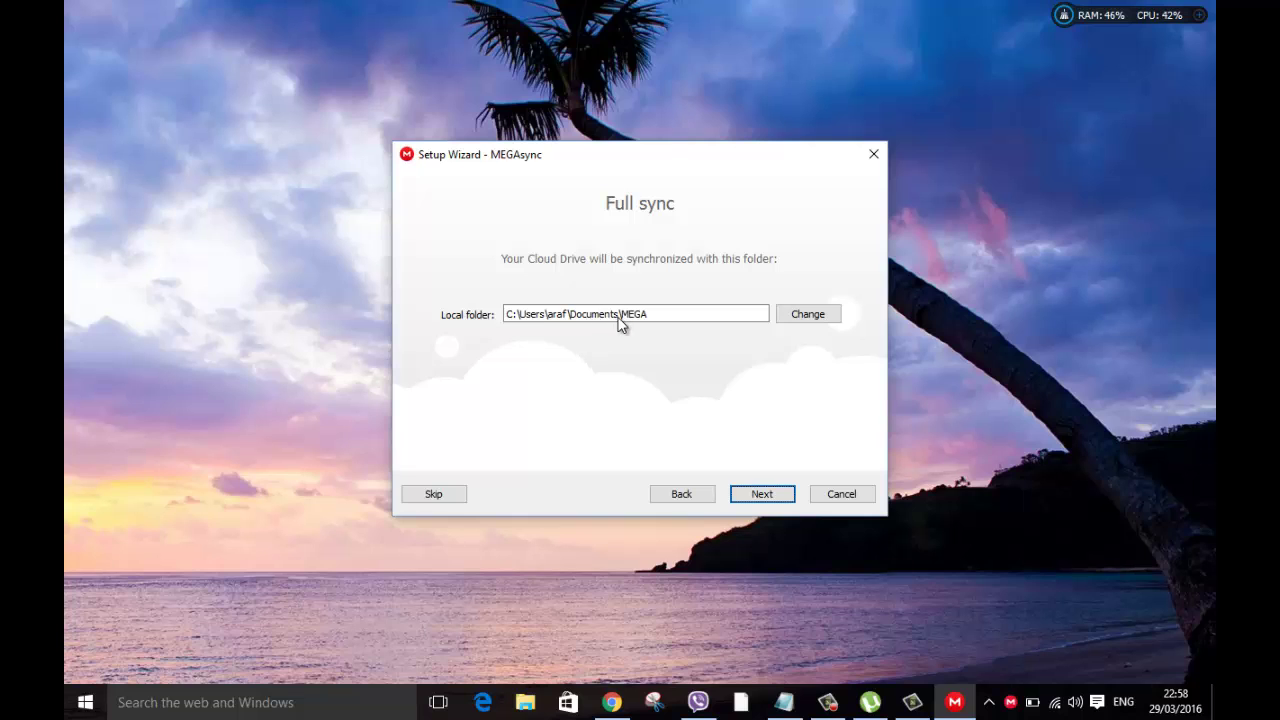
pyautogui.click(808, 315)
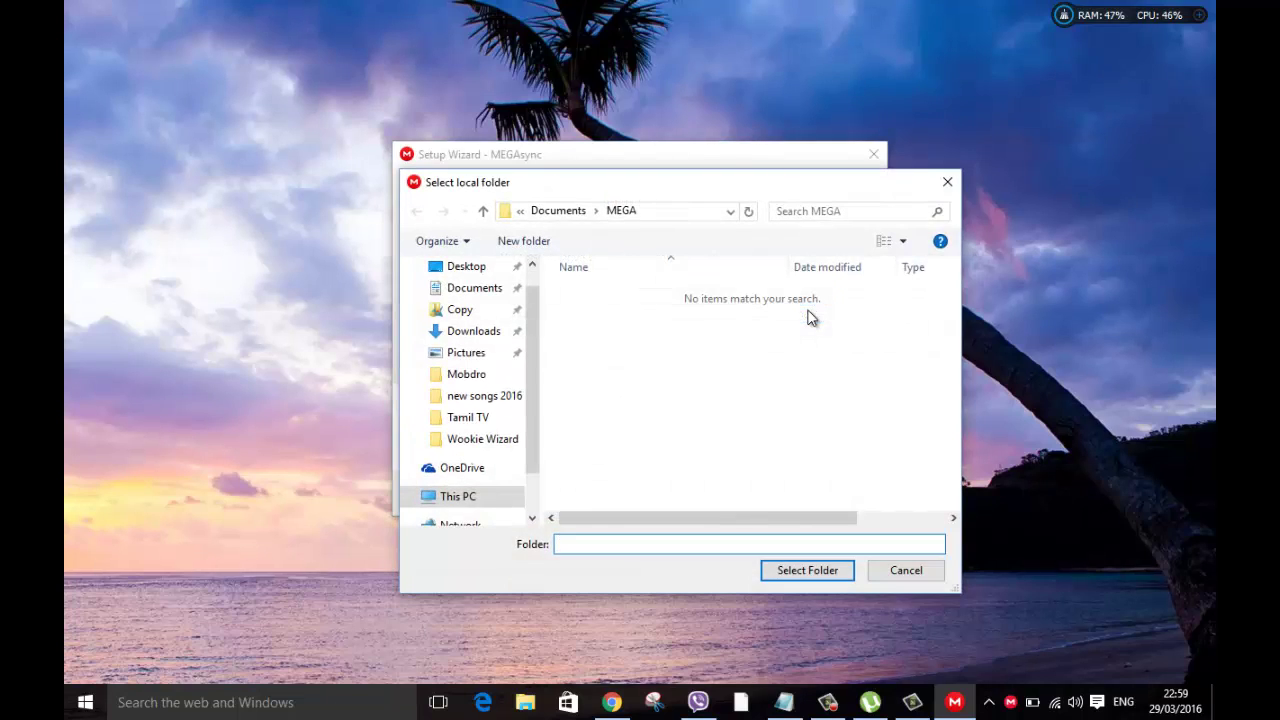
pyautogui.click(558, 211)
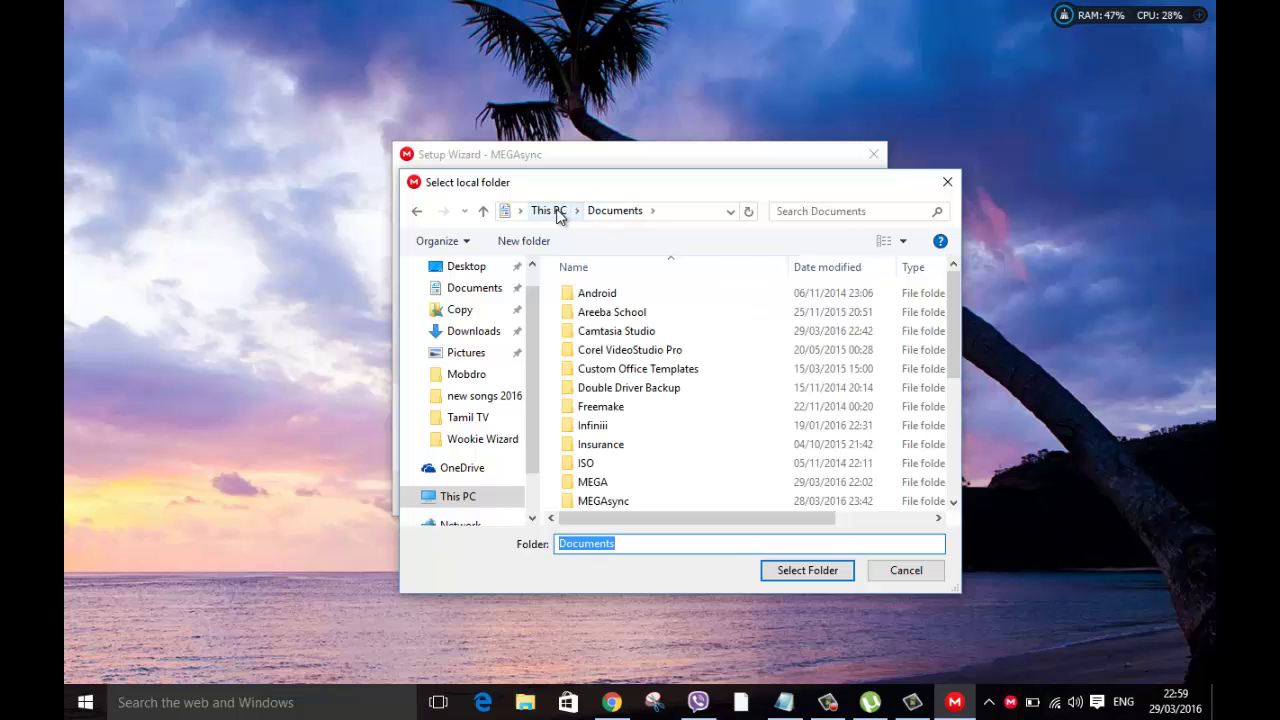
pyautogui.click(549, 211)
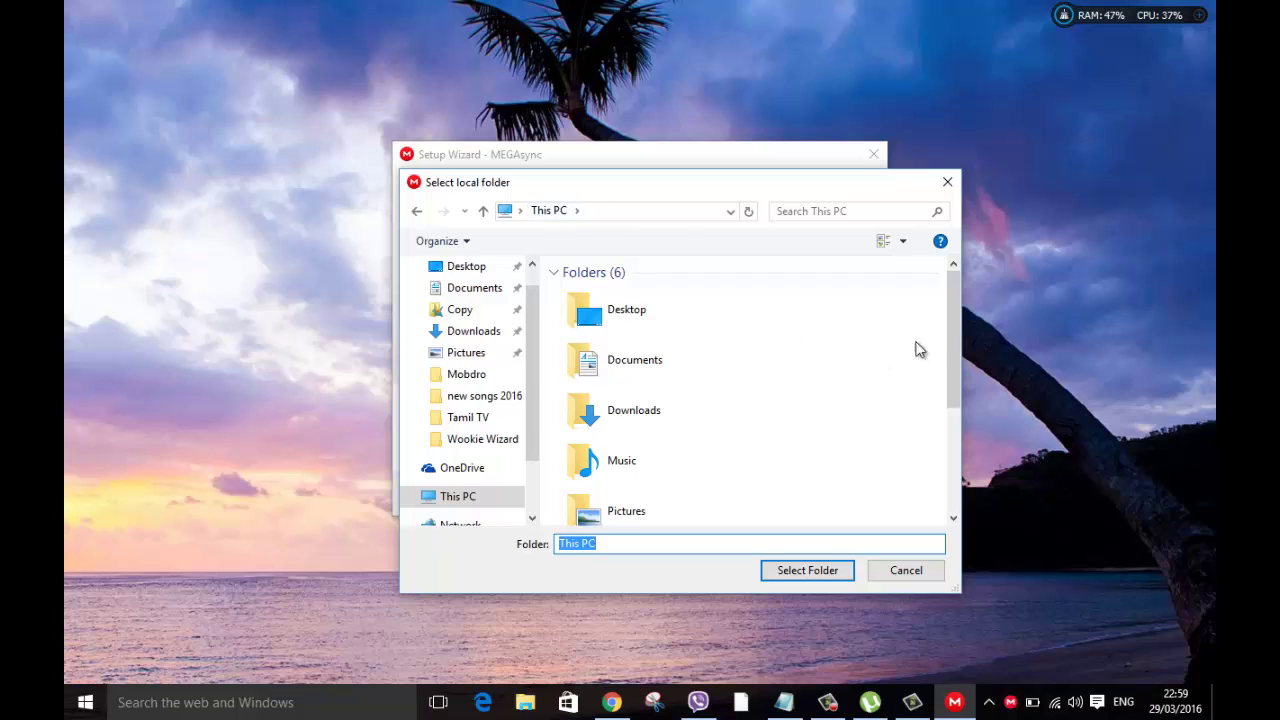
pyautogui.moveTo(949, 325); pyautogui.dragTo(949, 440)
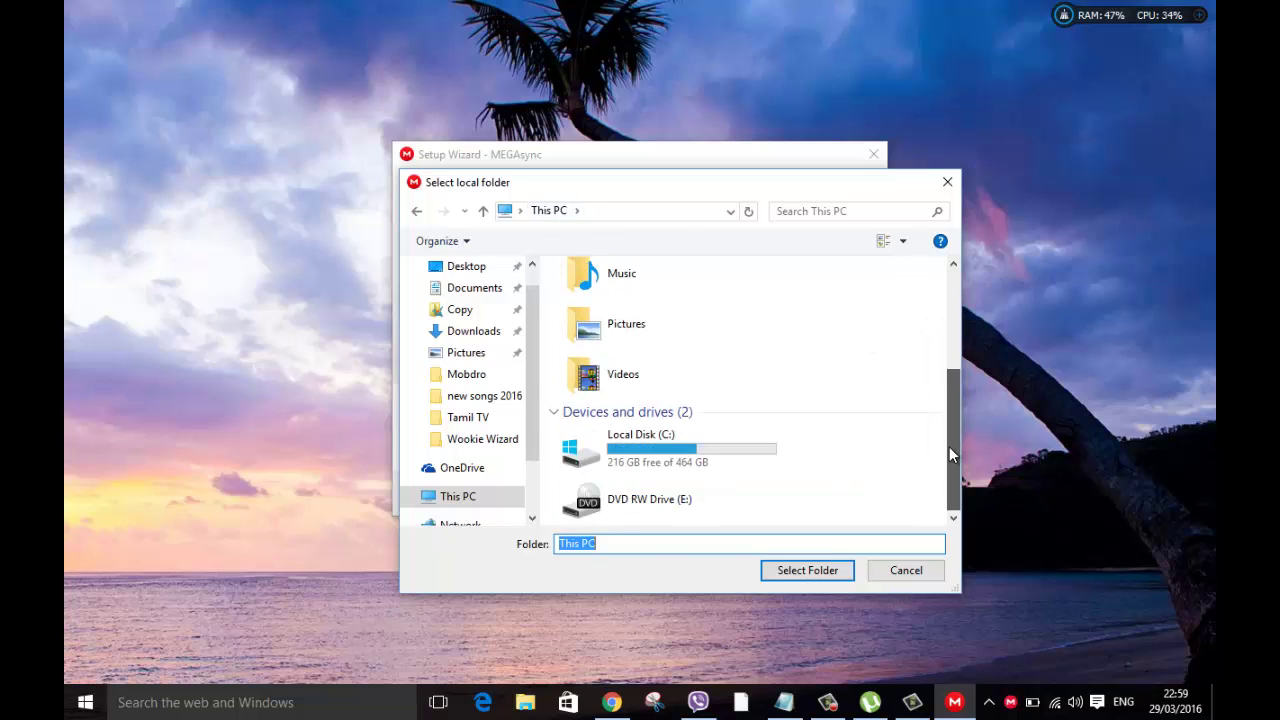
pyautogui.click(647, 451)
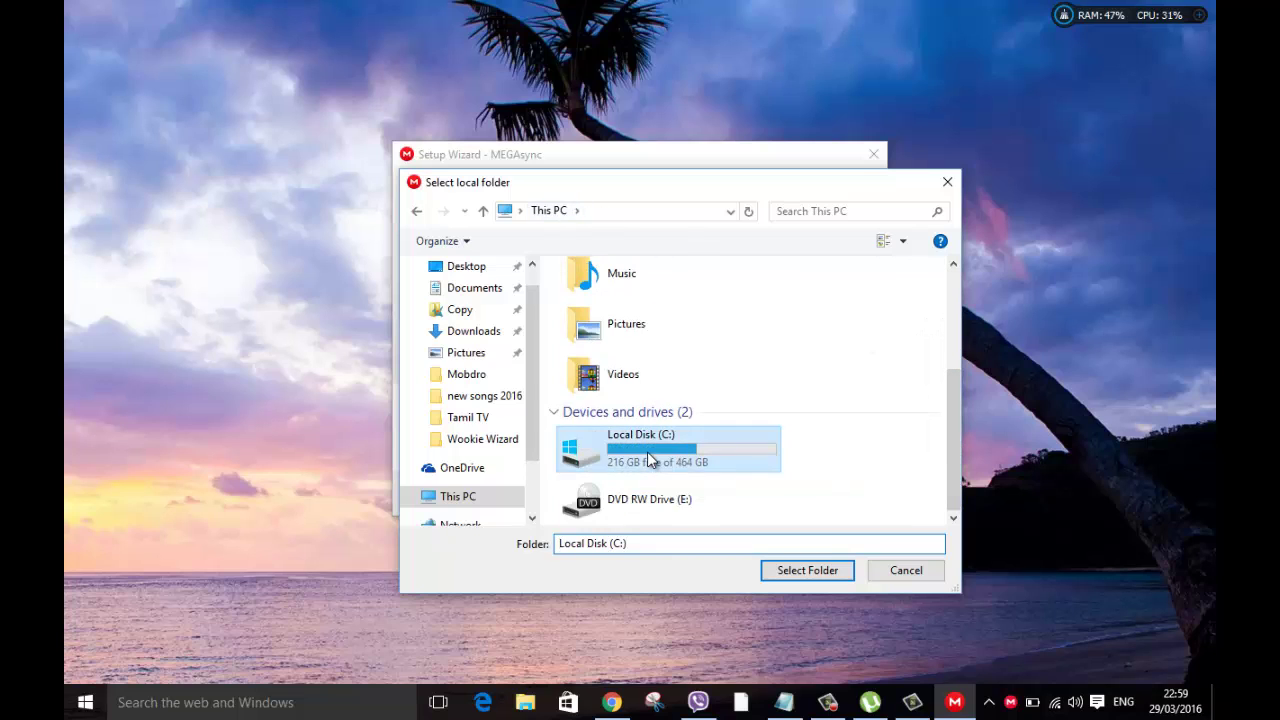
pyautogui.doubleClick(647, 451)
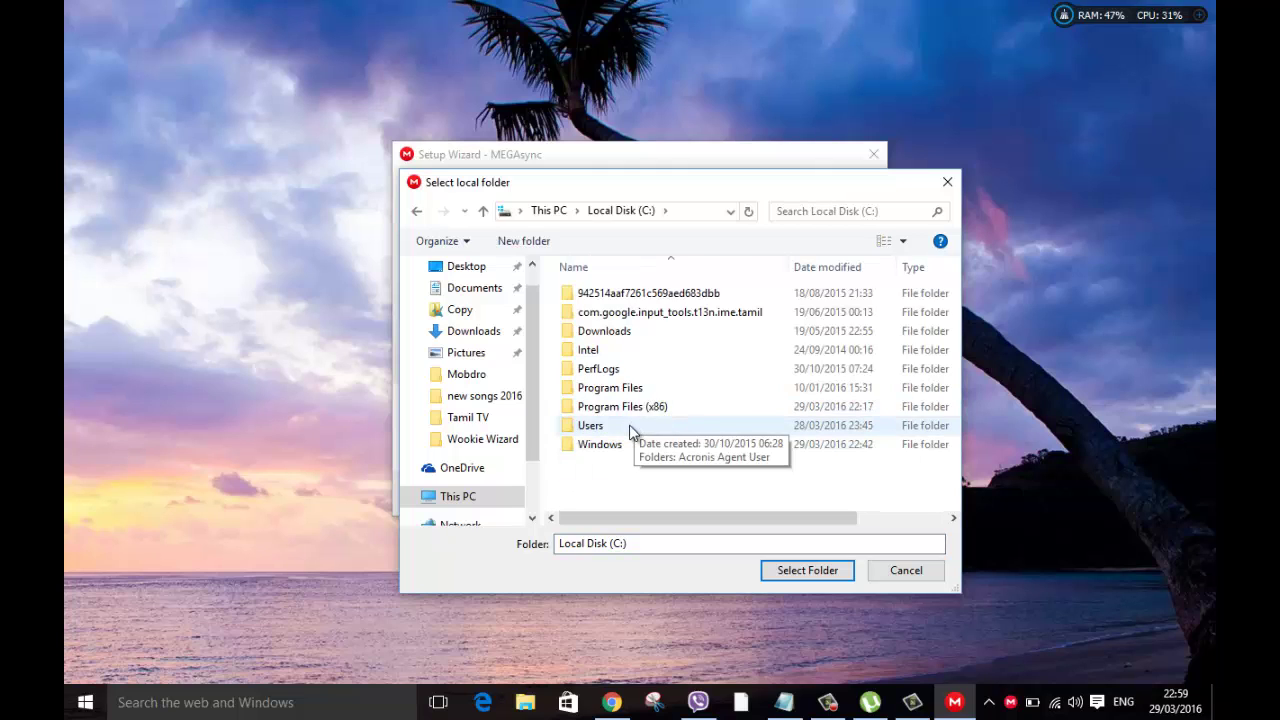
# Select the Mega folder under C:\Users\<user> as the sync folder and continue to the welcome page
pyautogui.doubleClick(629, 427)
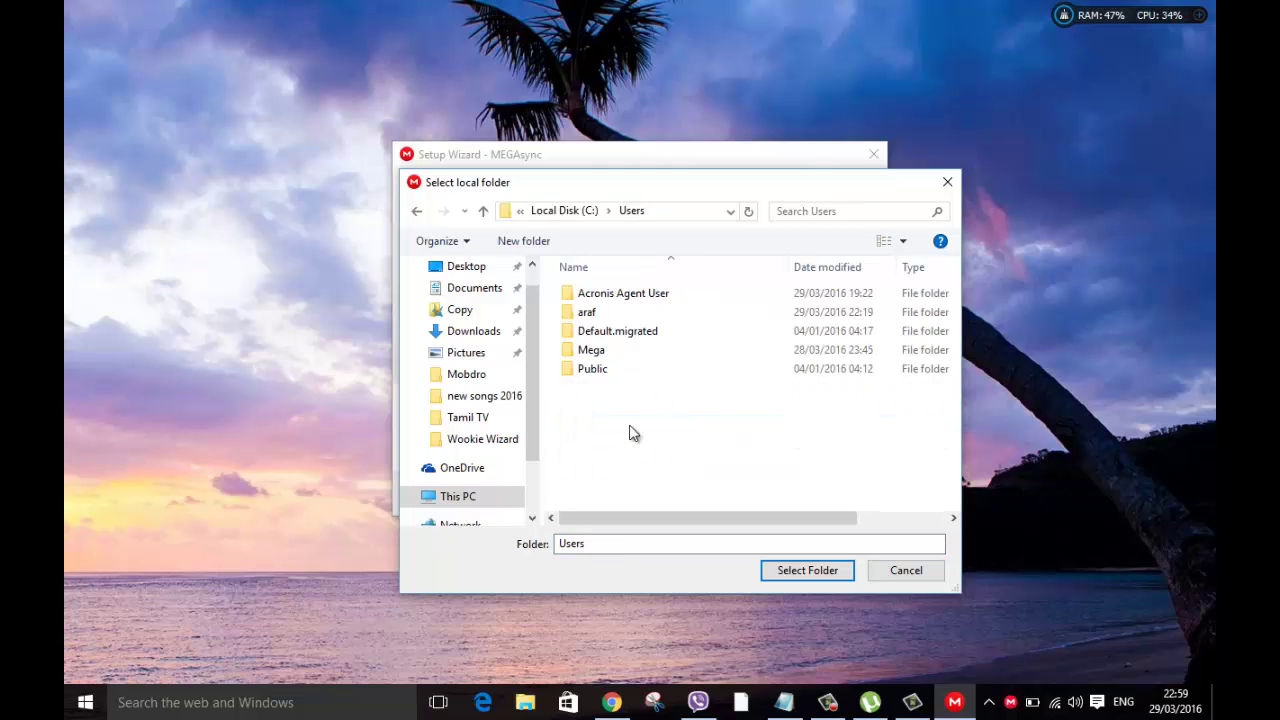
pyautogui.doubleClick(620, 311)
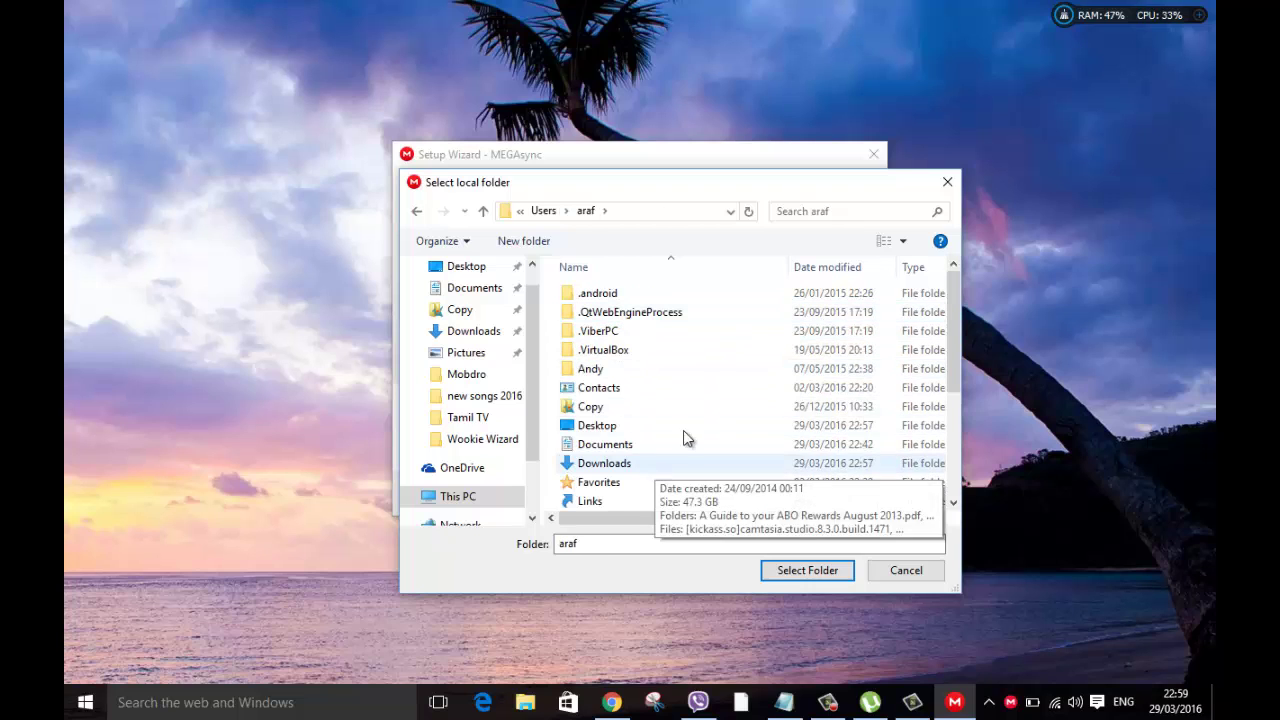
pyautogui.moveTo(953, 298); pyautogui.dragTo(953, 336)
pyautogui.click(660, 439)
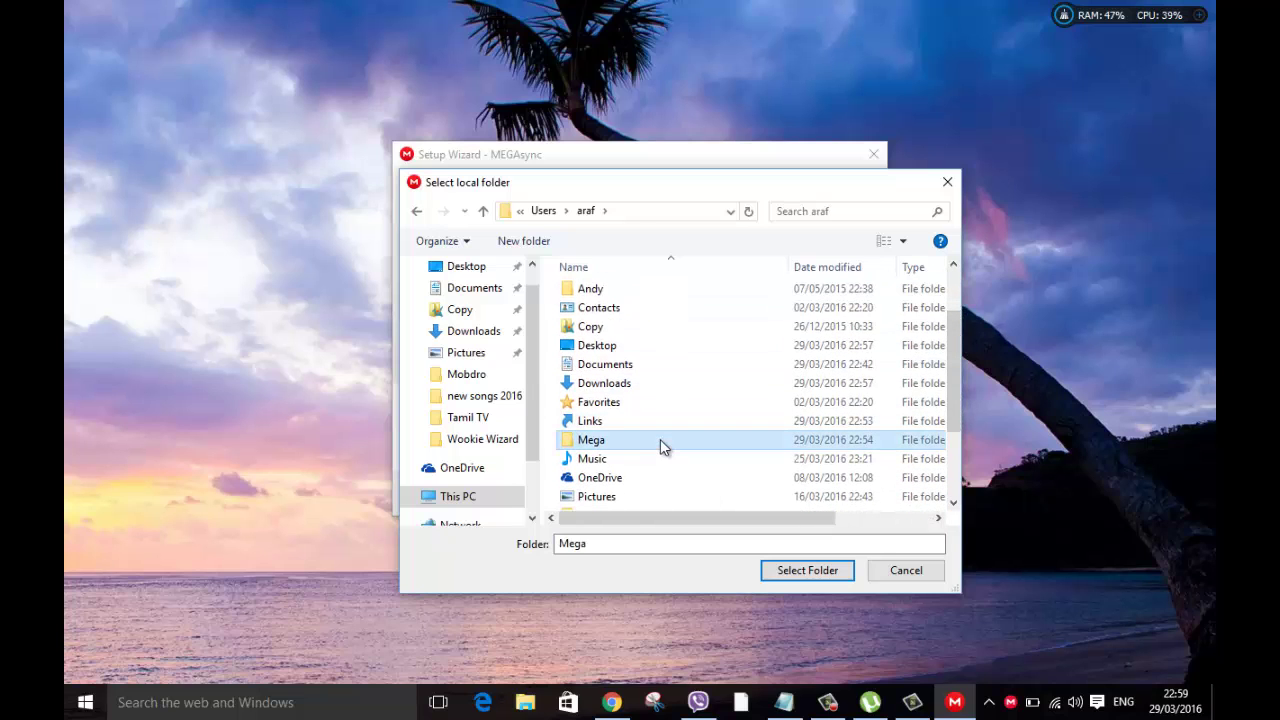
pyautogui.click(786, 568)
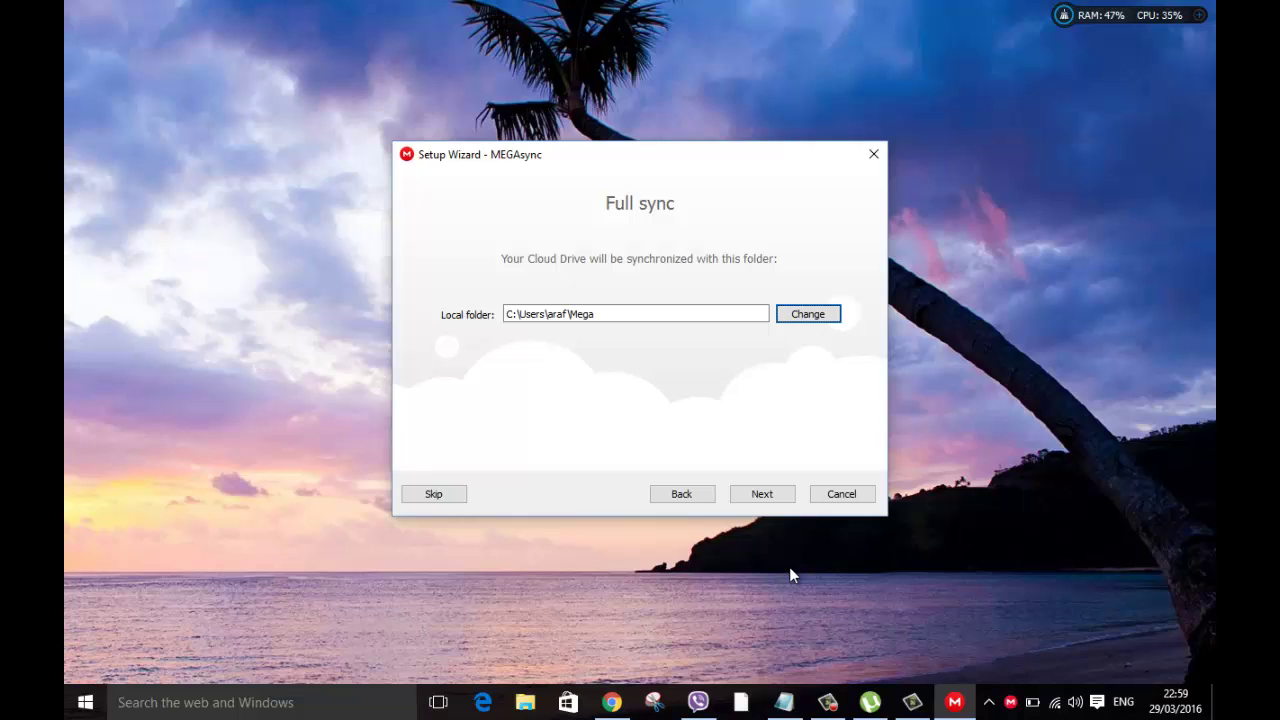
pyautogui.click(768, 499)
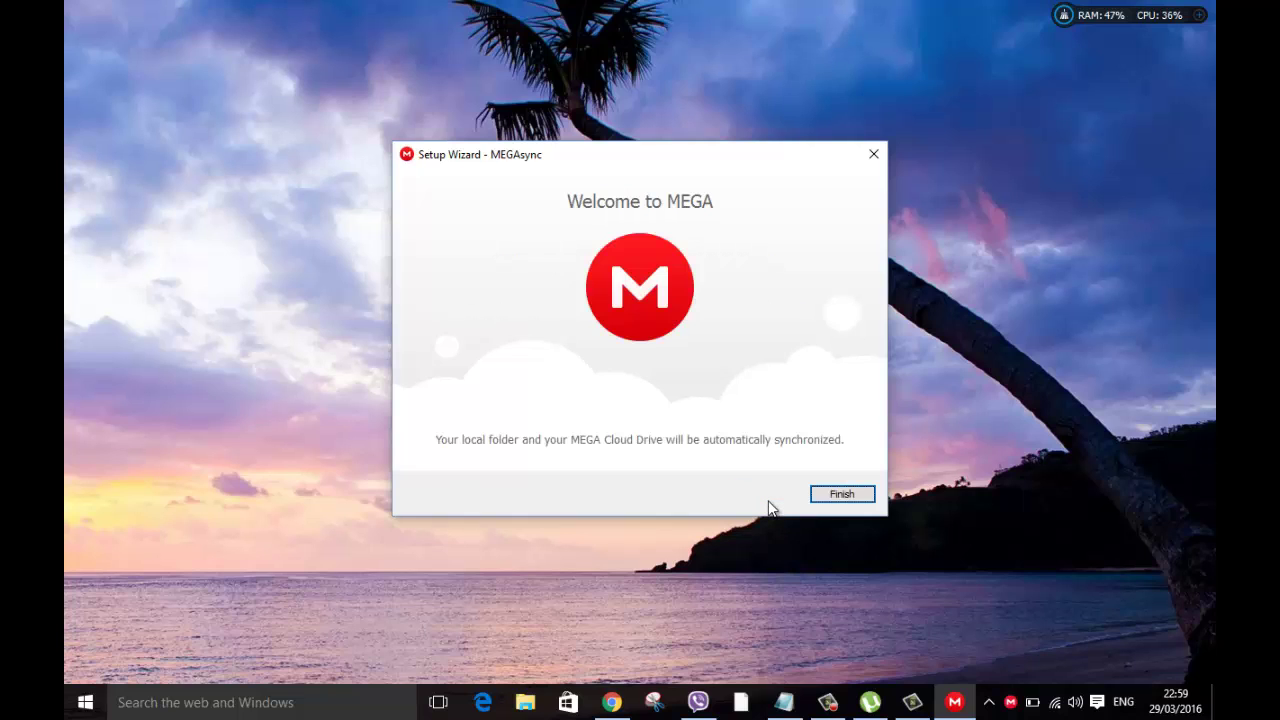
# Finish the wizard, dismiss the running notice, and view the sync status panel downloading files
pyautogui.click(830, 497)
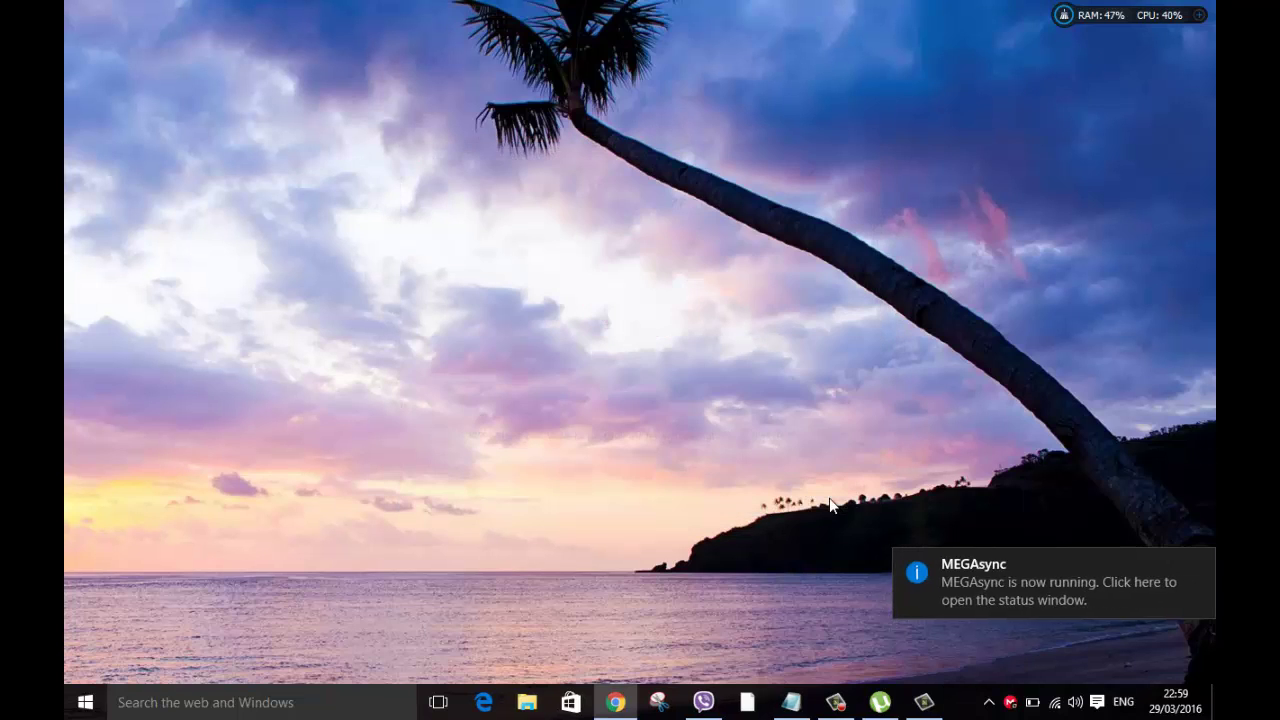
pyautogui.click(1197, 566)
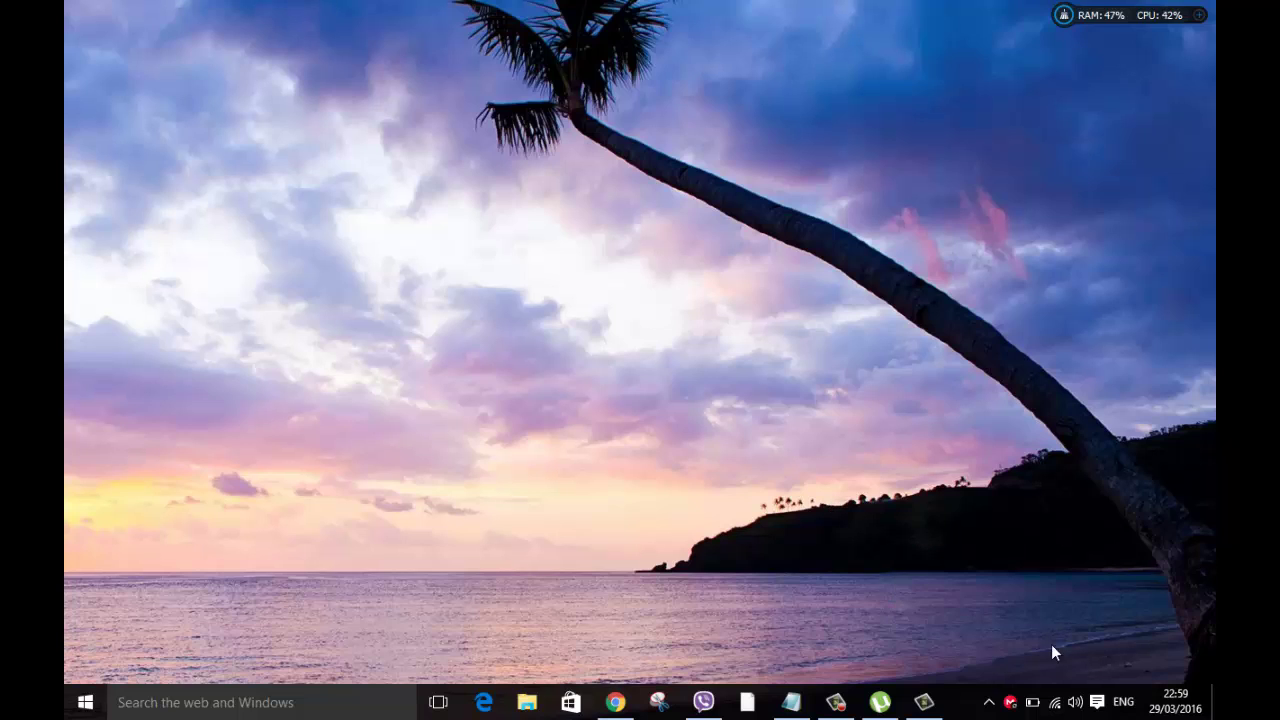
pyautogui.click(1011, 702)
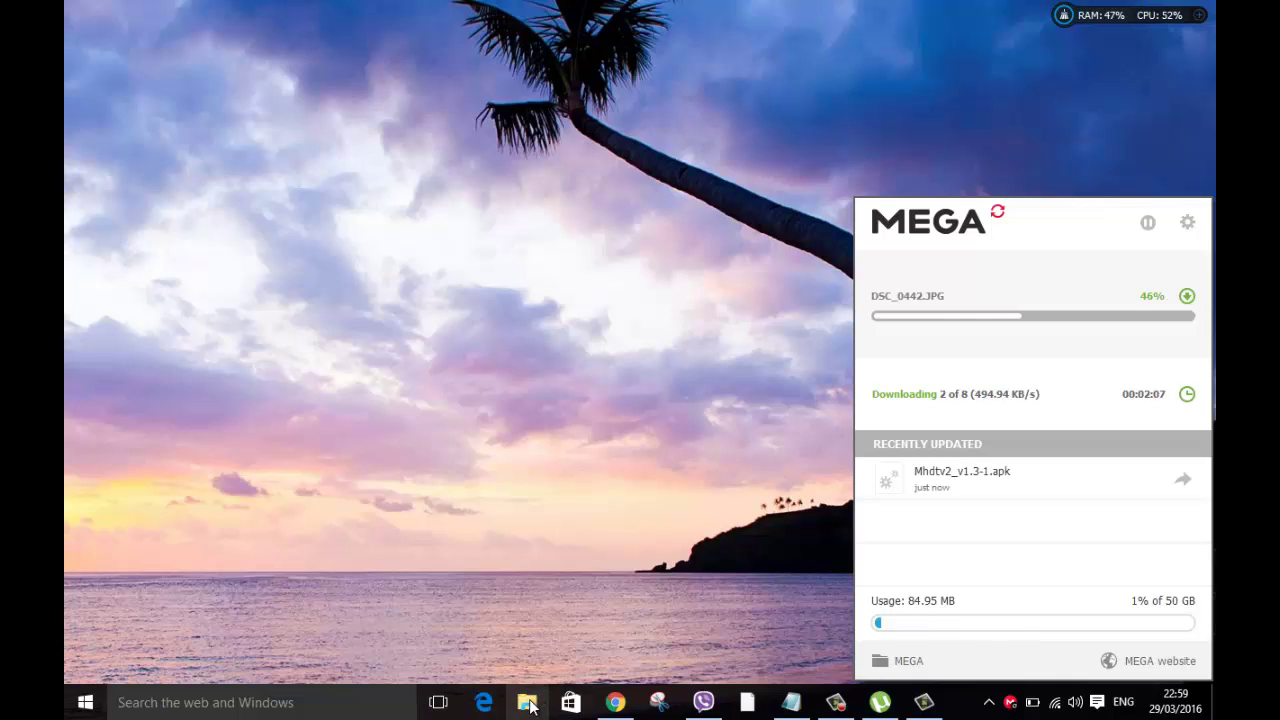
# Open File Explorer, close the extra windows, and navigate to C:\Users\<user>\Mega
pyautogui.click(530, 705)
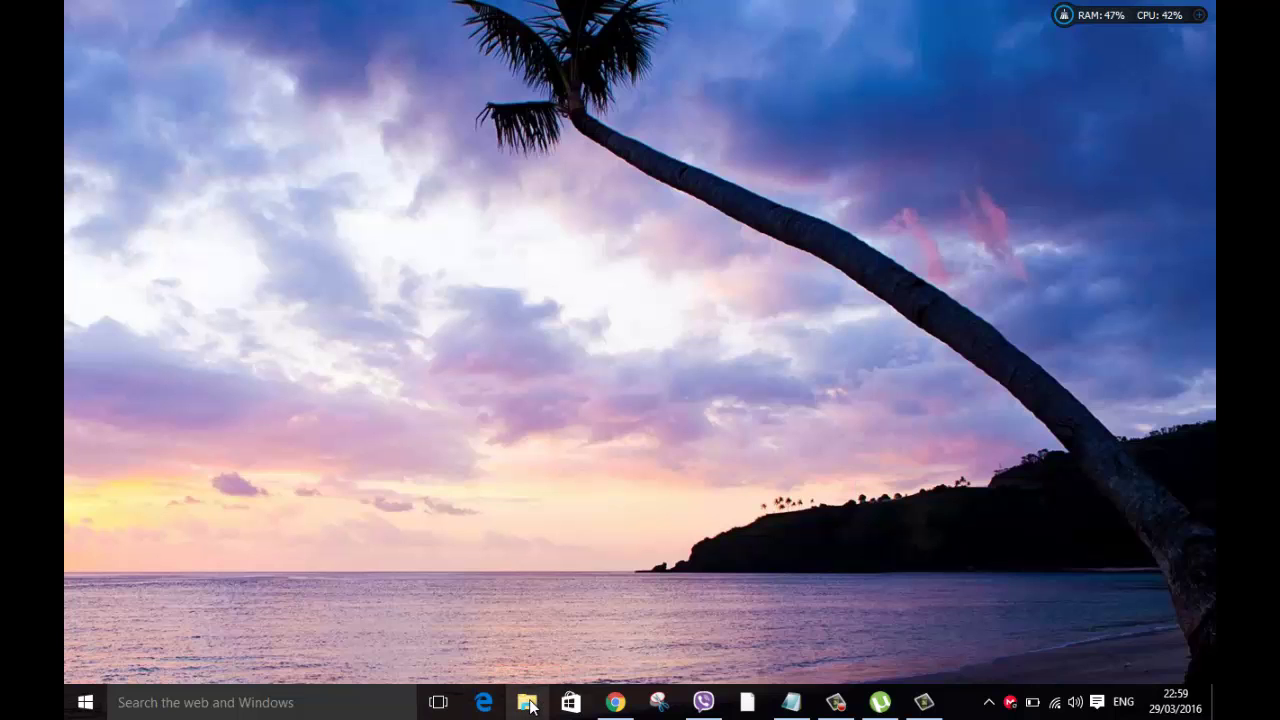
pyautogui.click(530, 705)
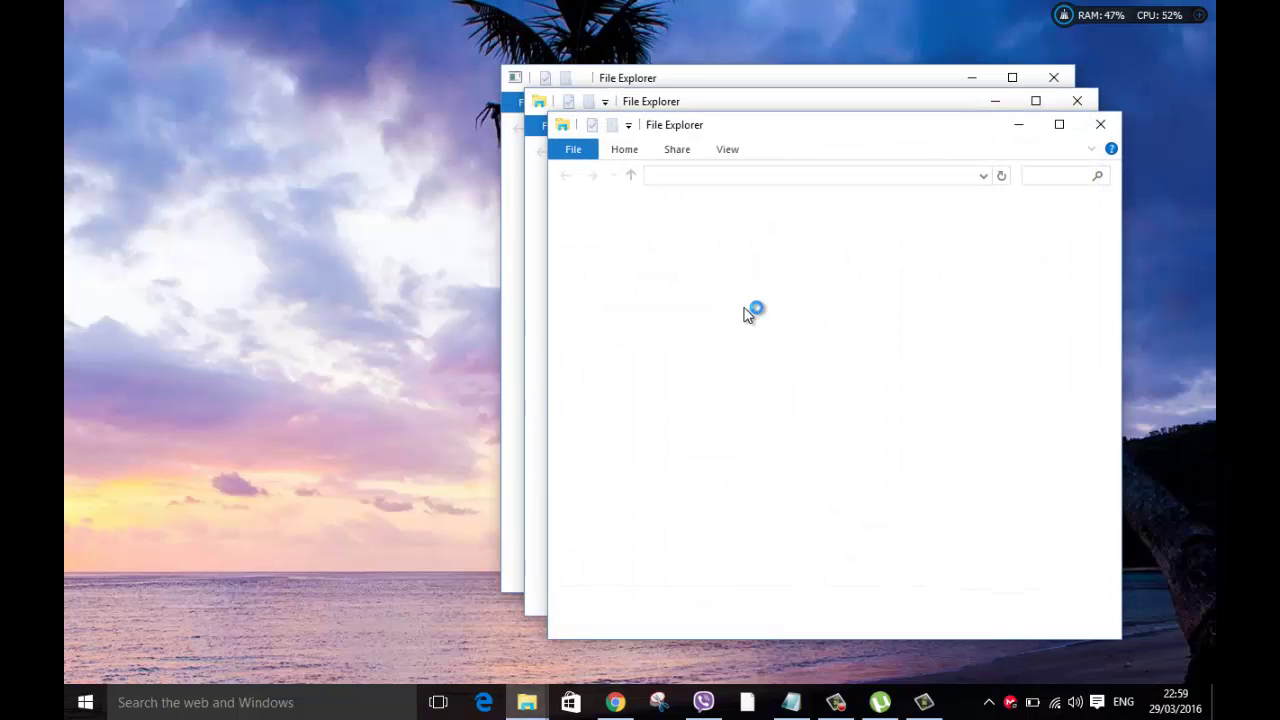
pyautogui.click(1100, 124)
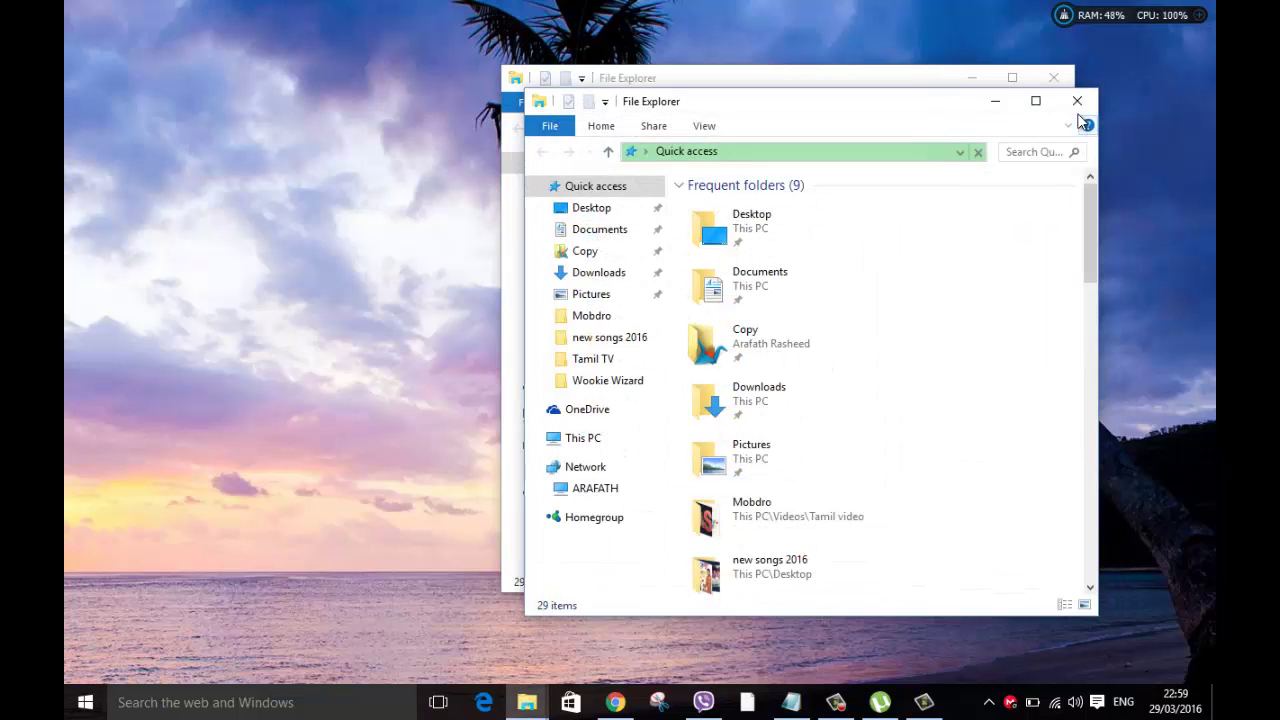
pyautogui.click(1077, 101)
pyautogui.click(565, 416)
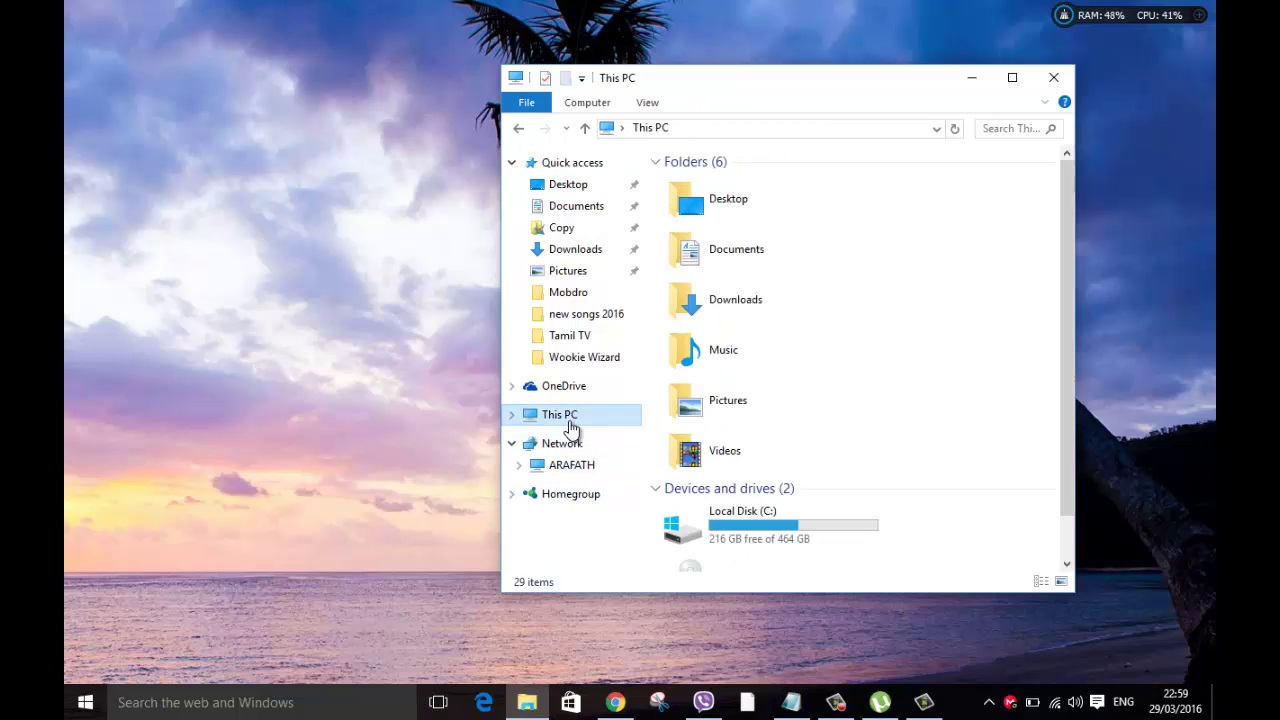
pyautogui.doubleClick(740, 517)
pyautogui.doubleClick(692, 314)
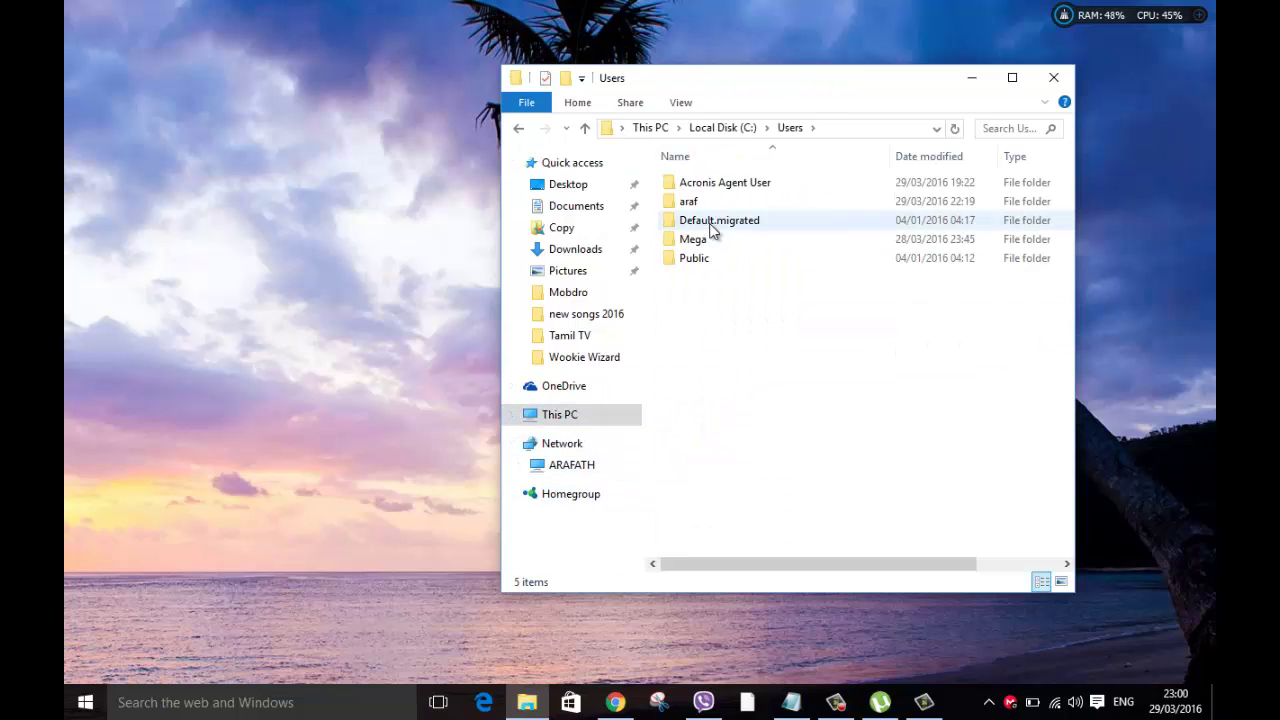
pyautogui.doubleClick(689, 202)
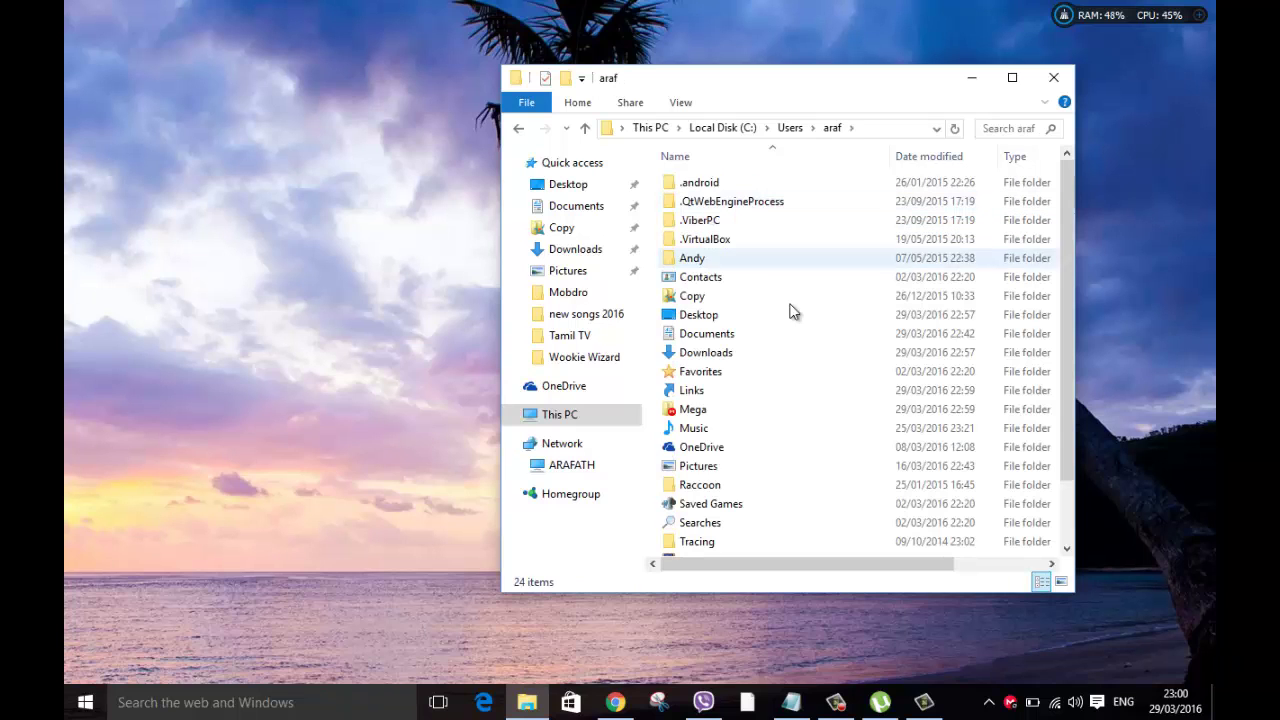
pyautogui.doubleClick(712, 411)
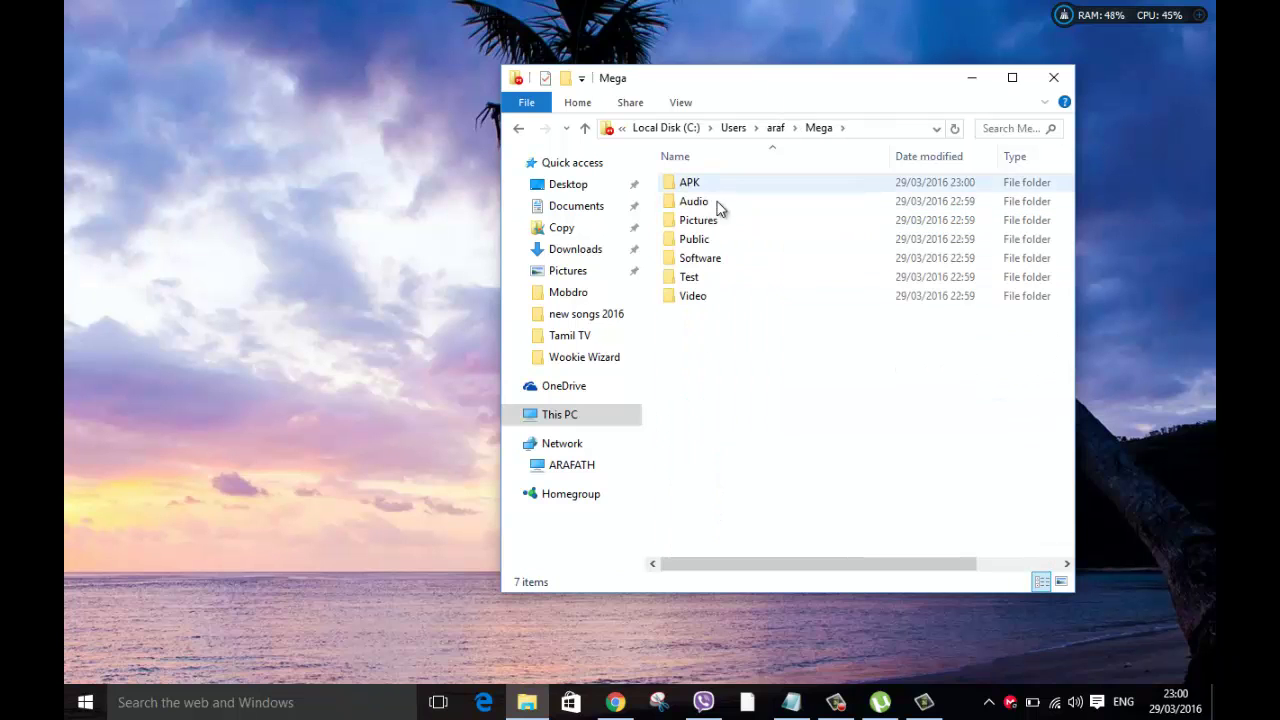
# Add a folder named 'Test picture' to the Mega folder via New > Folder, making 8 items
pyautogui.rightClick(755, 352)
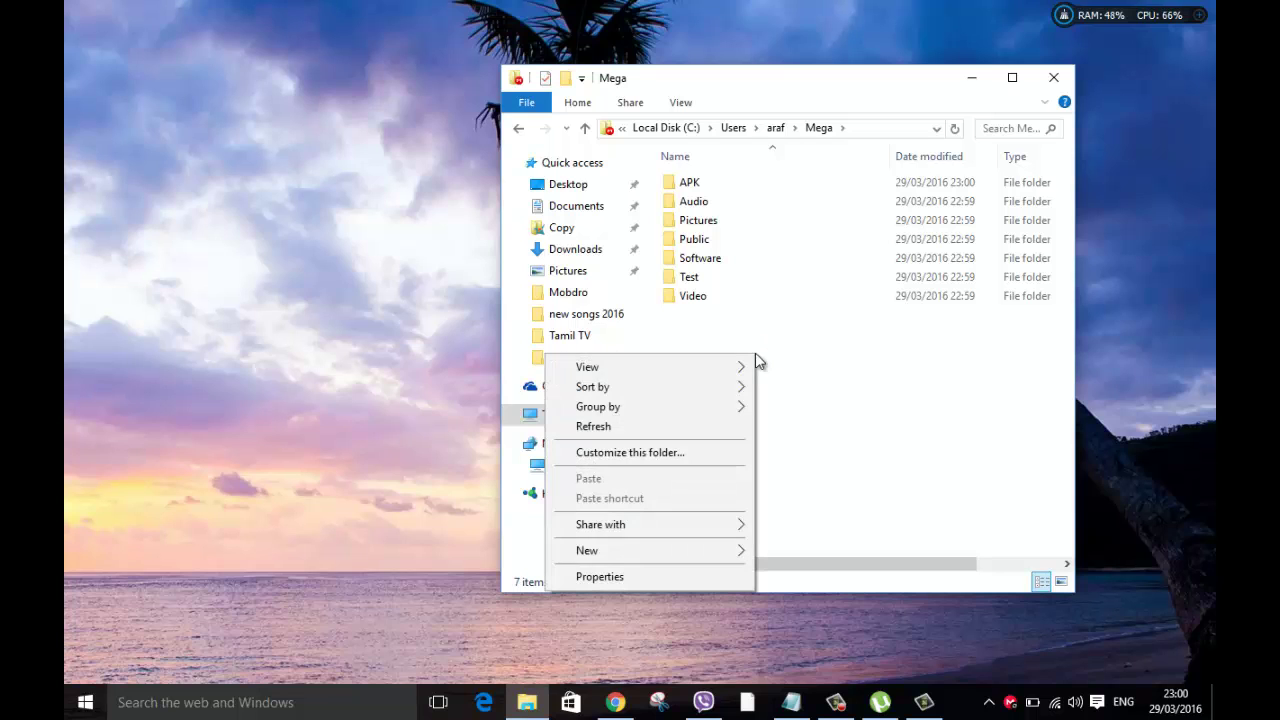
pyautogui.moveTo(690, 550)
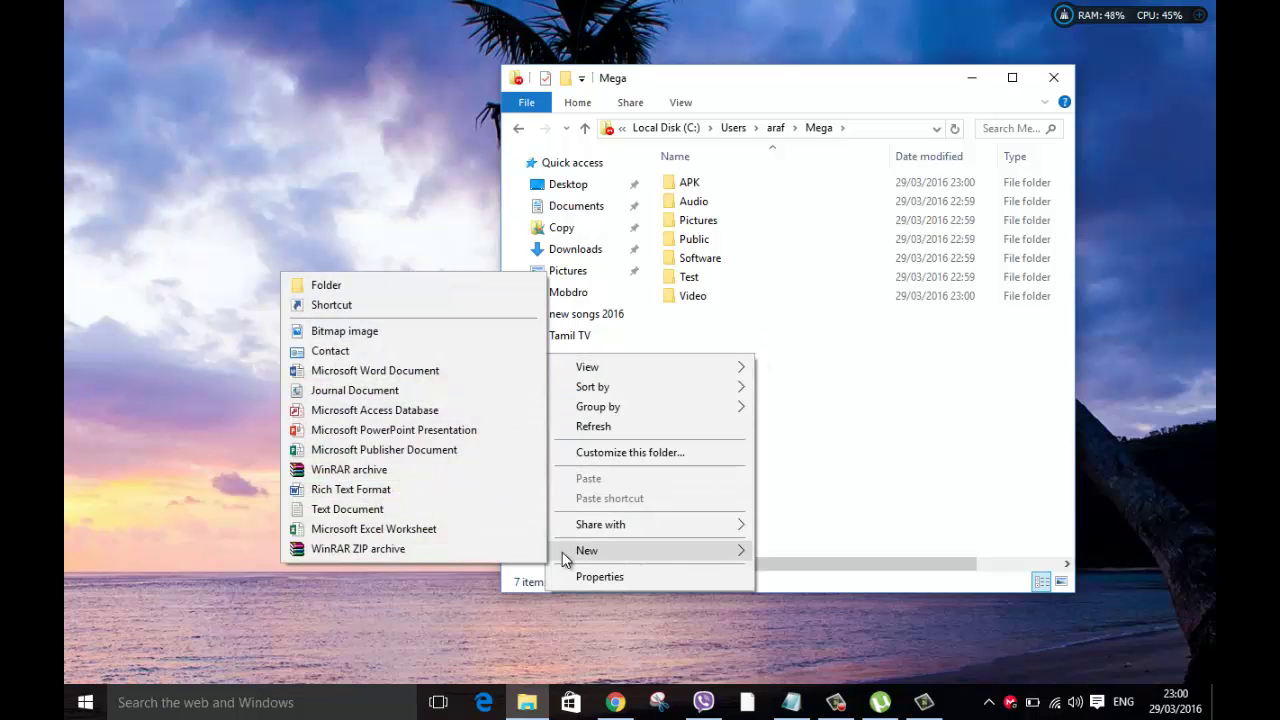
pyautogui.click(475, 287)
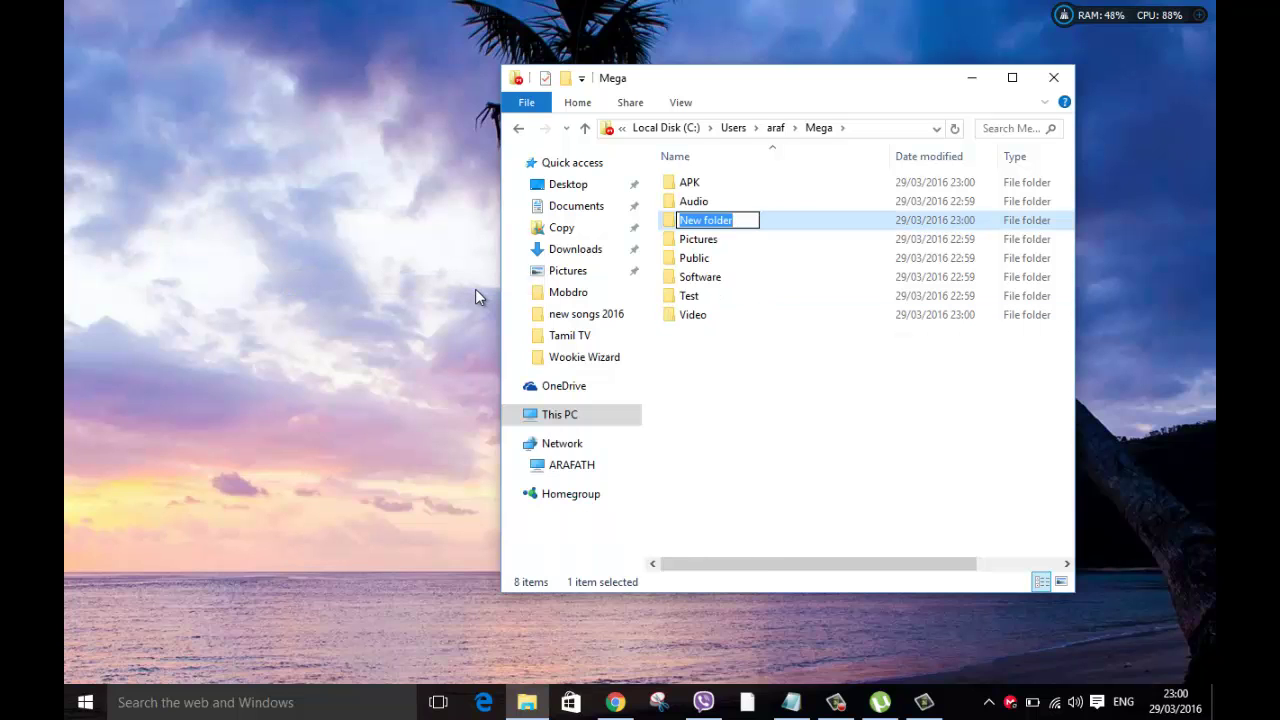
pyautogui.write('T')
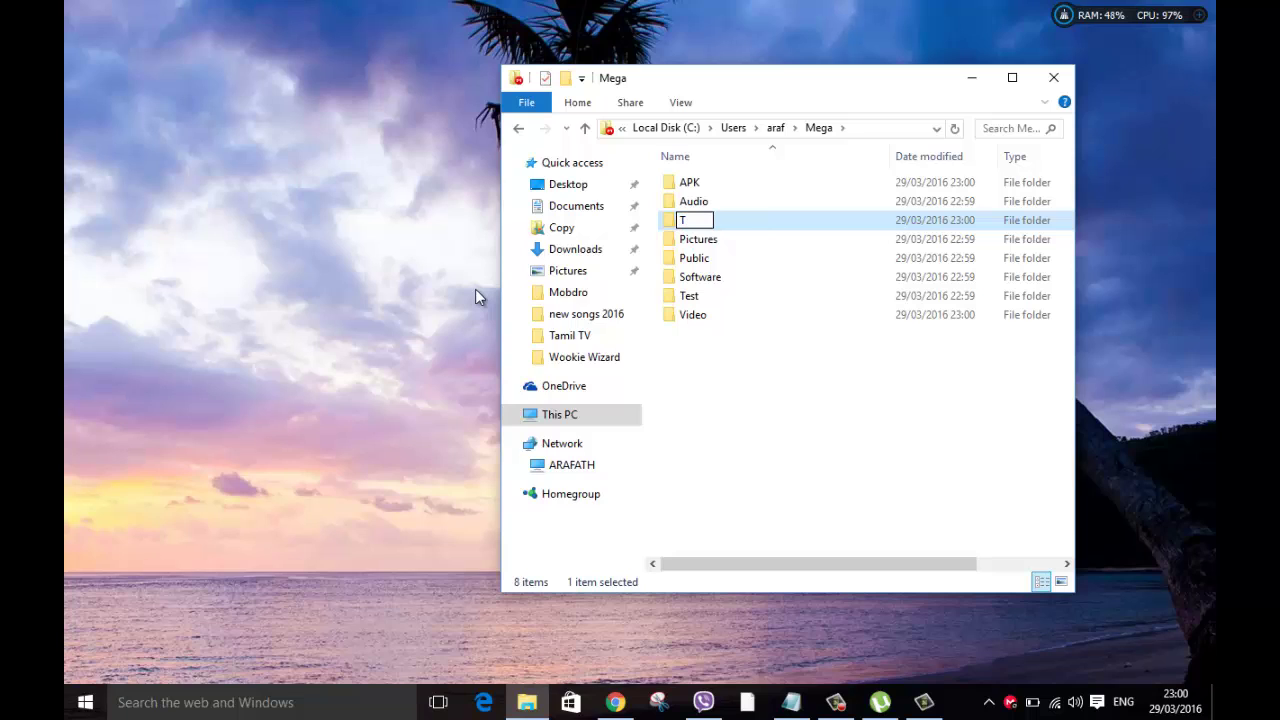
pyautogui.write('est pictur')
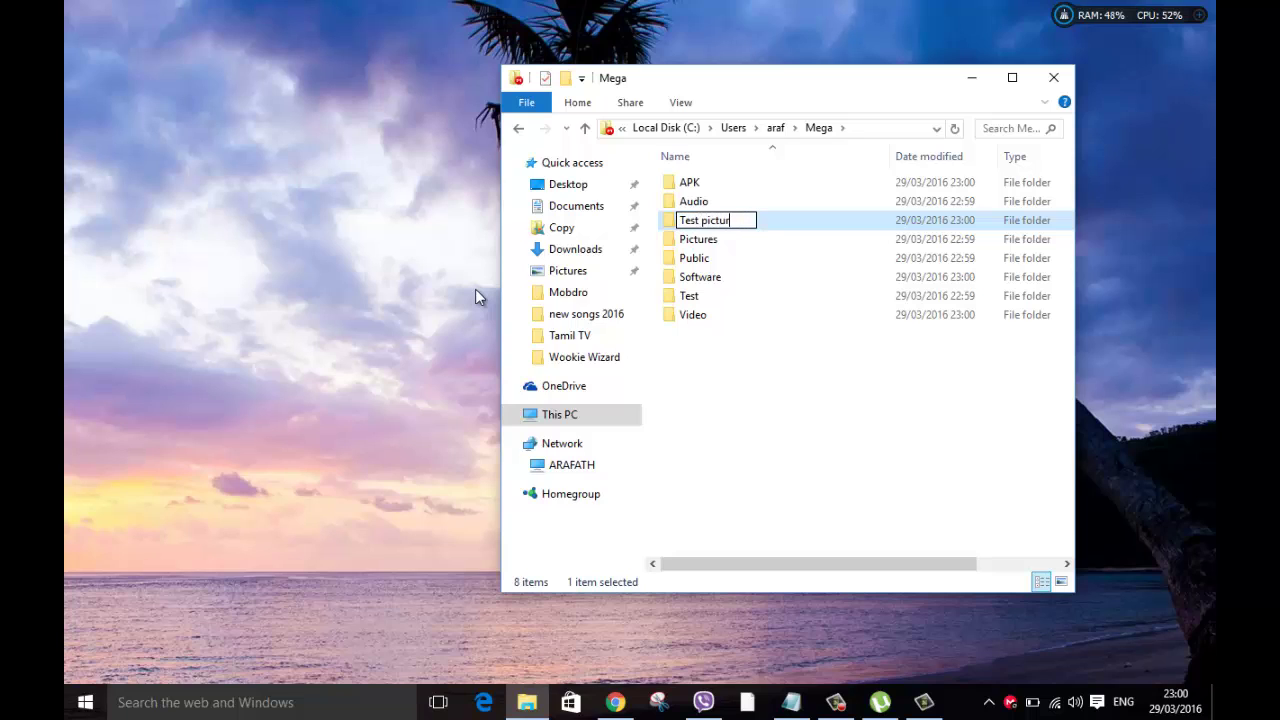
pyautogui.write('e')
pyautogui.press('Return')
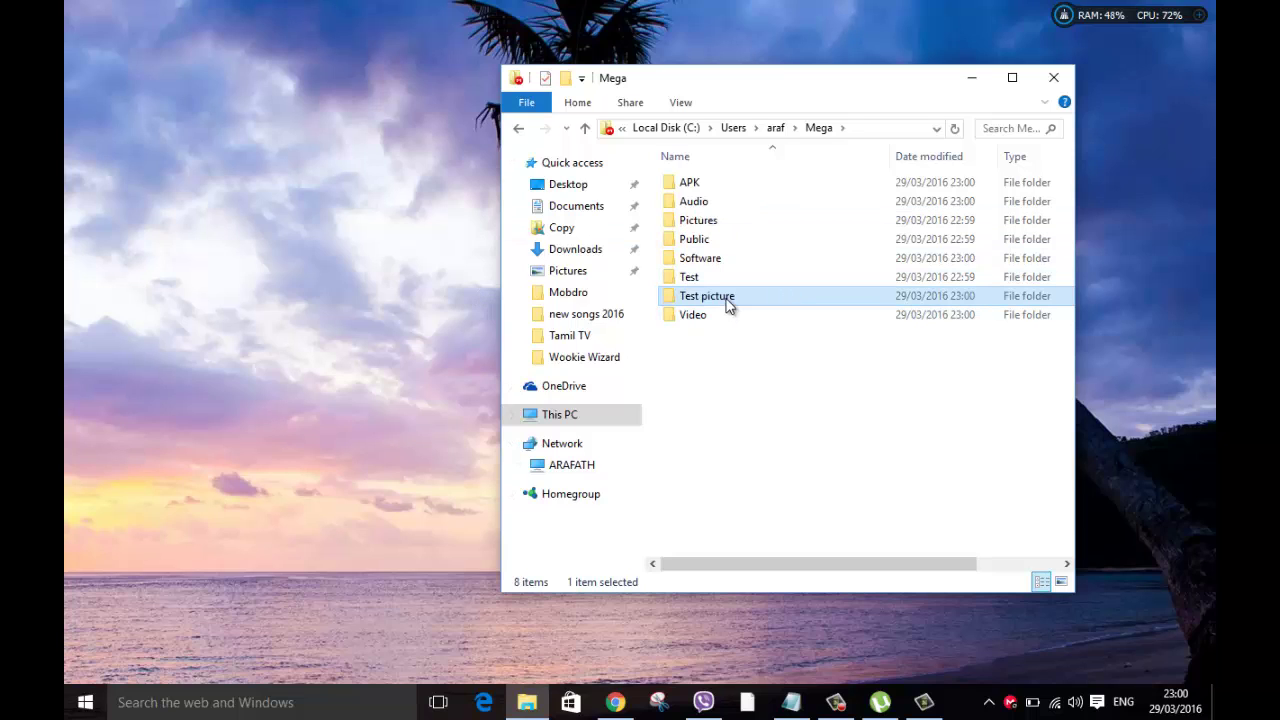
# Check the MEGAsync status panel for sync progress, then dismiss it
pyautogui.click(1010, 702)
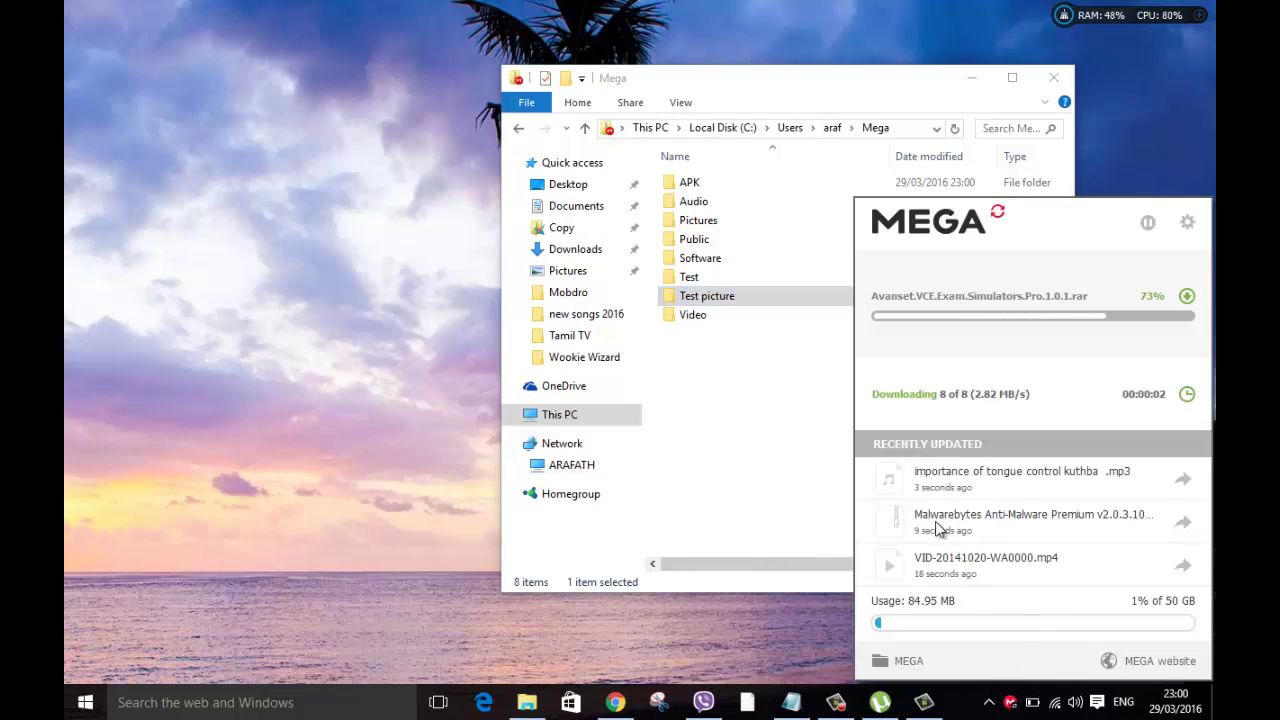
pyautogui.click(777, 642)
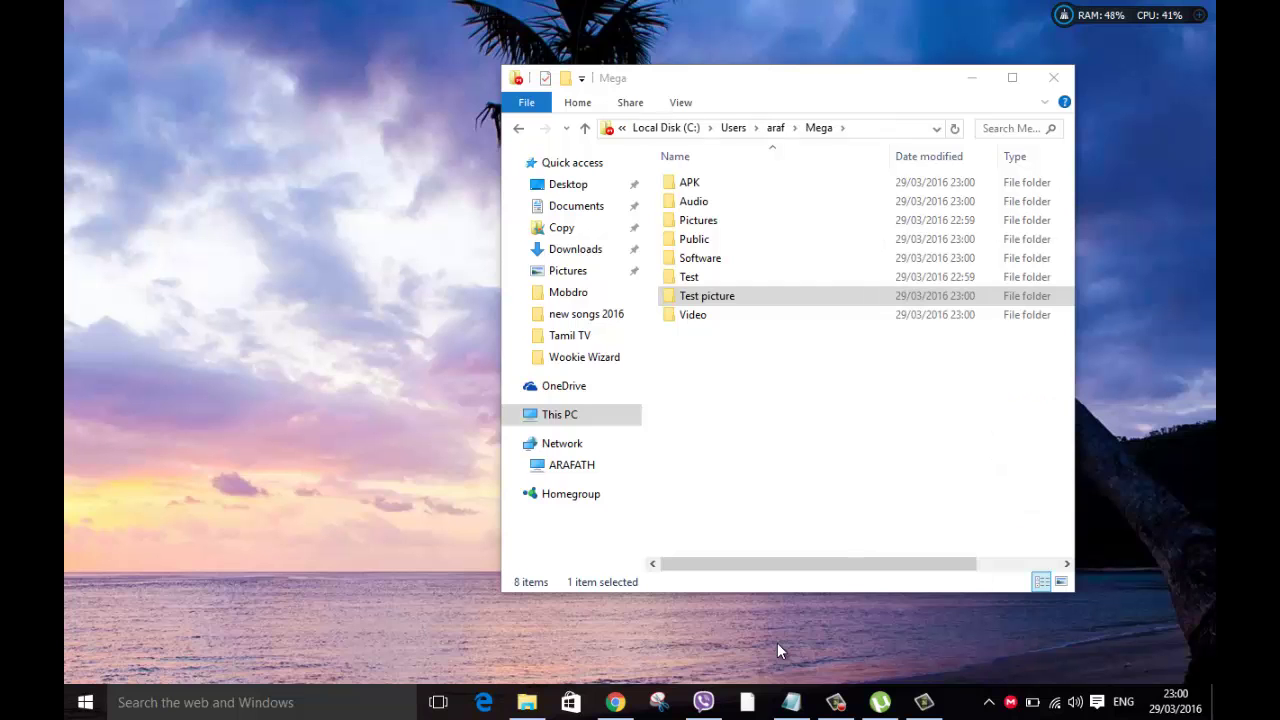
# Switch to the MEGA site in Chrome and confirm Test picture appears in Cloud Drive
pyautogui.click(616, 703)
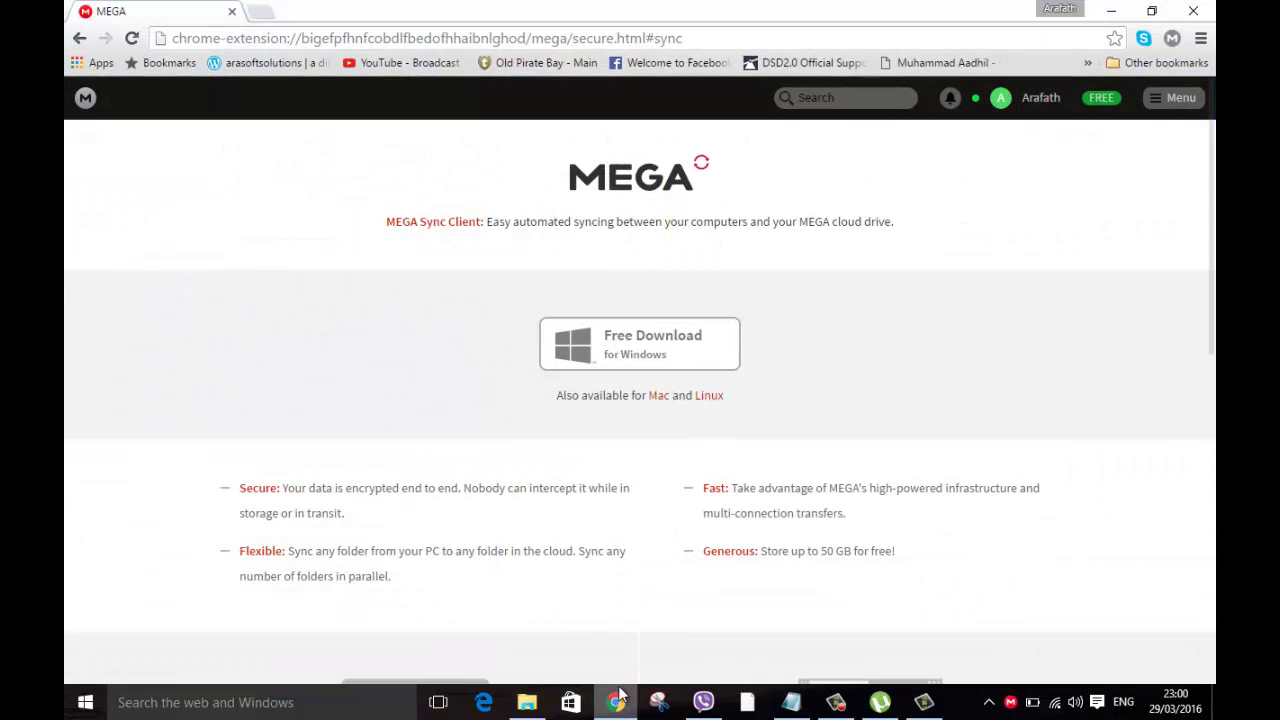
pyautogui.click(86, 99)
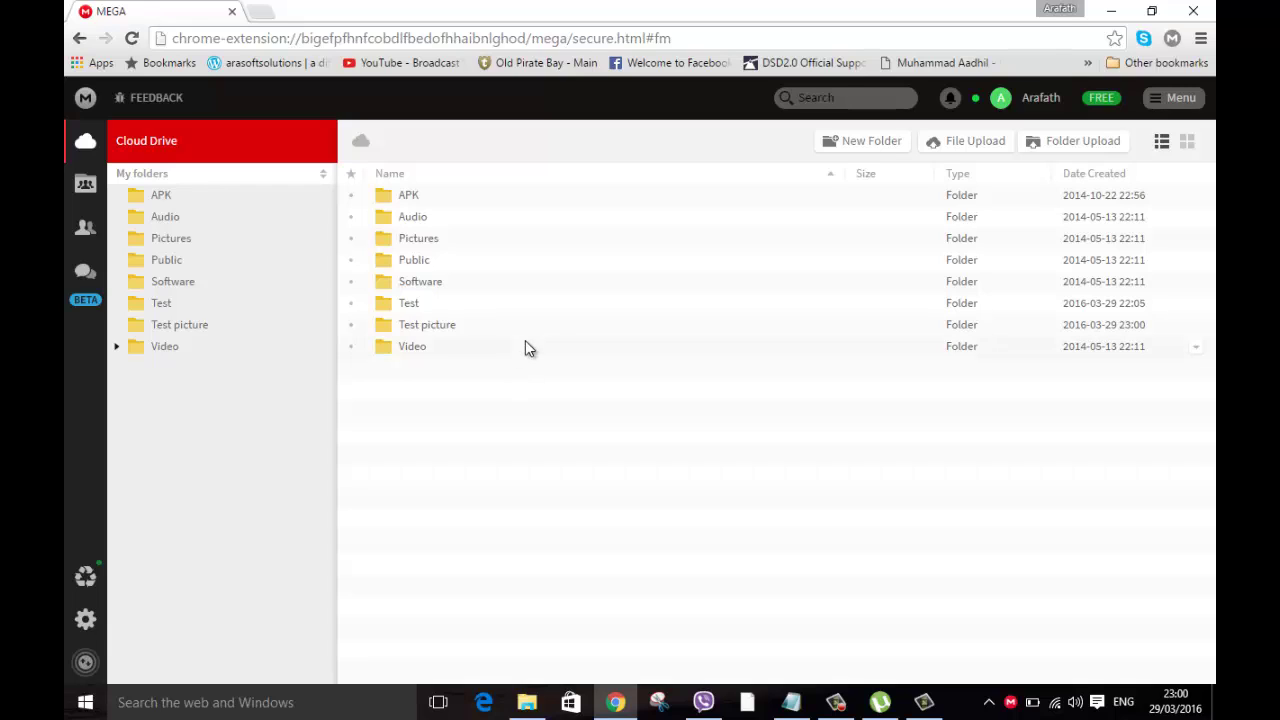
# Minimize the Chrome window and close the Explorer Mega folder window
pyautogui.click(1108, 12)
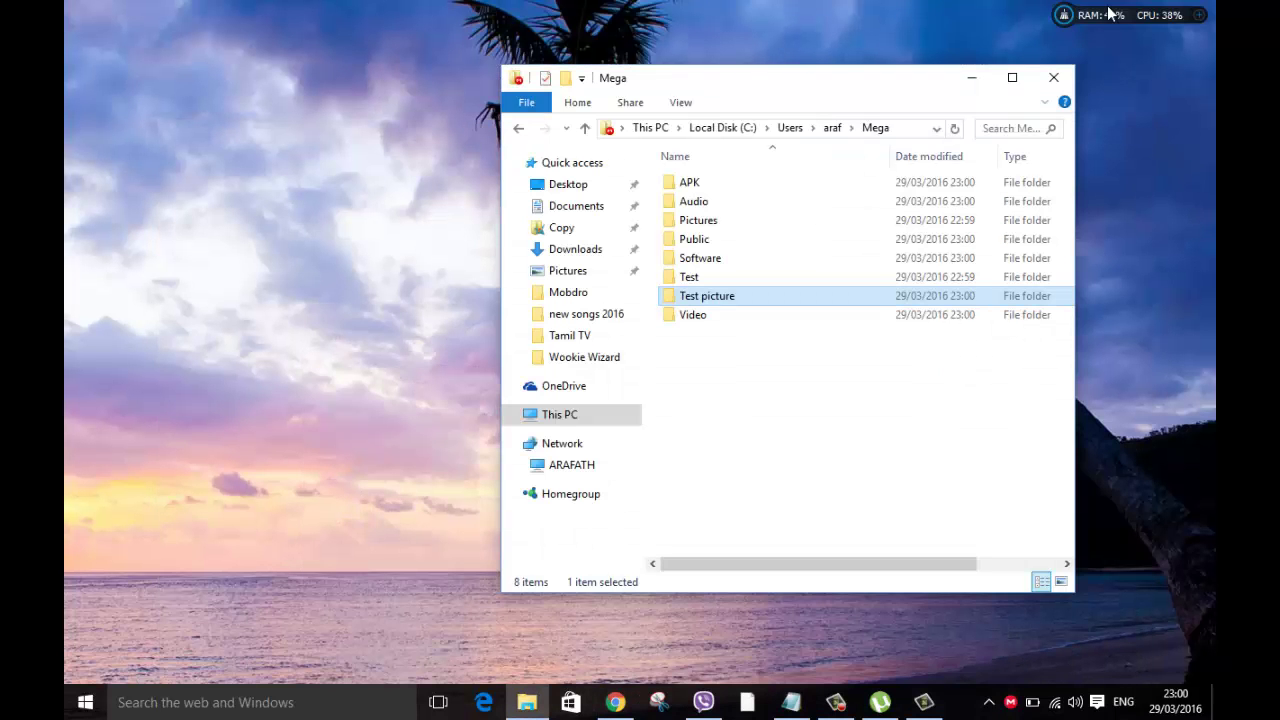
pyautogui.click(1052, 80)
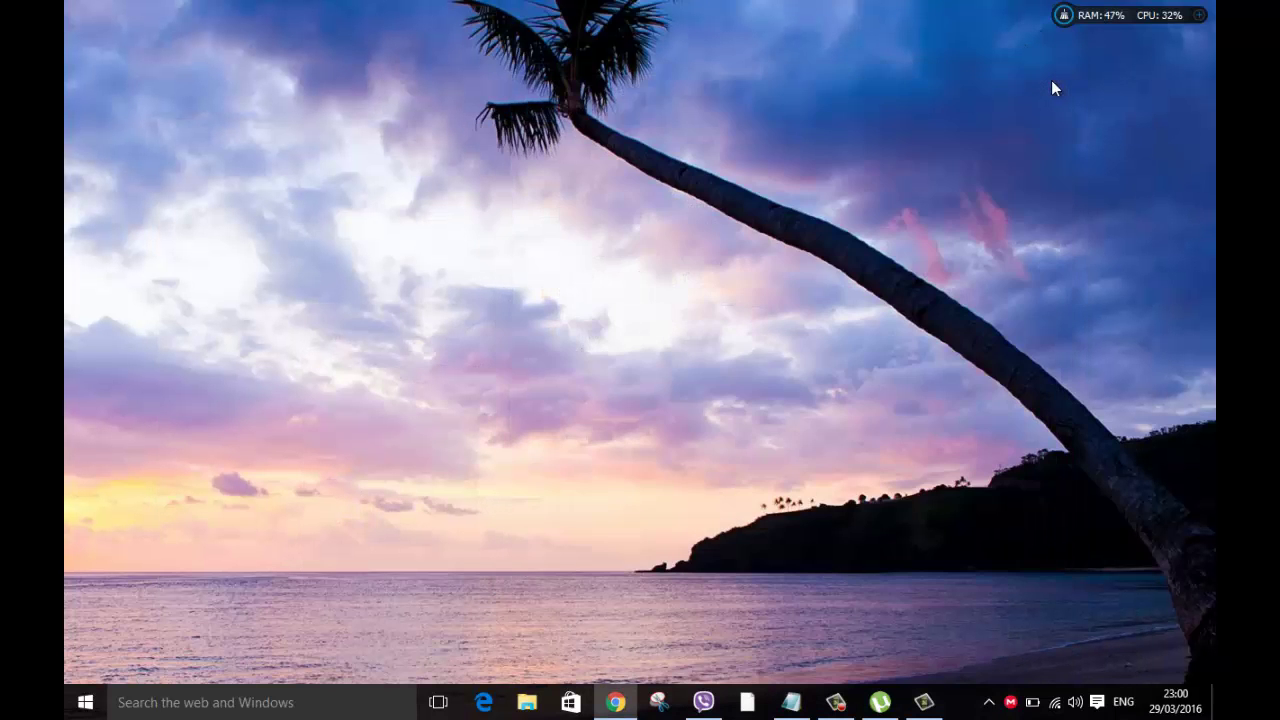